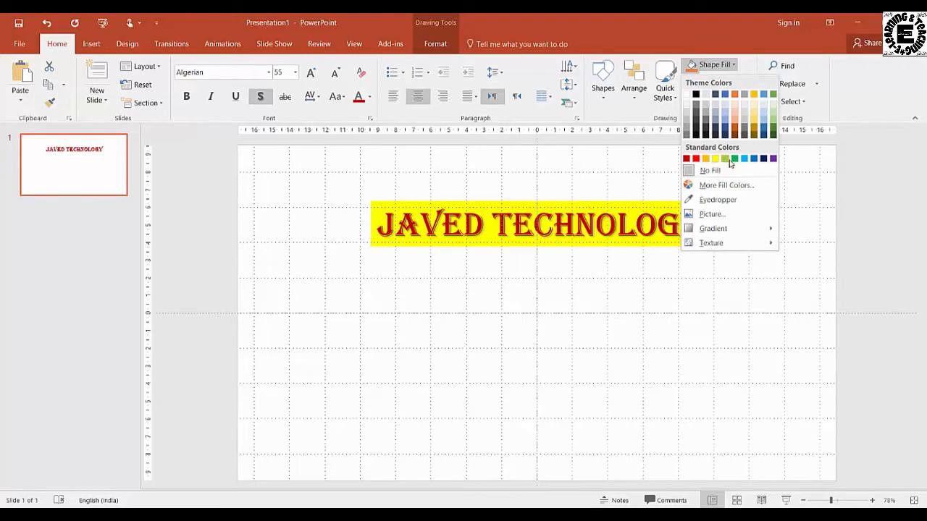
Try a standard yellow fill on the title text box and replace it with standard purple.
left_click(717, 159)
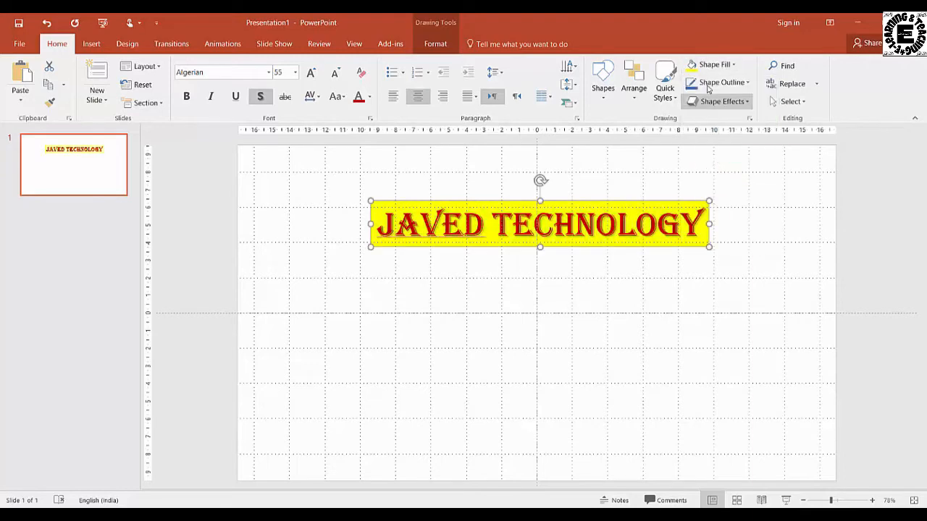
left_click(732, 66)
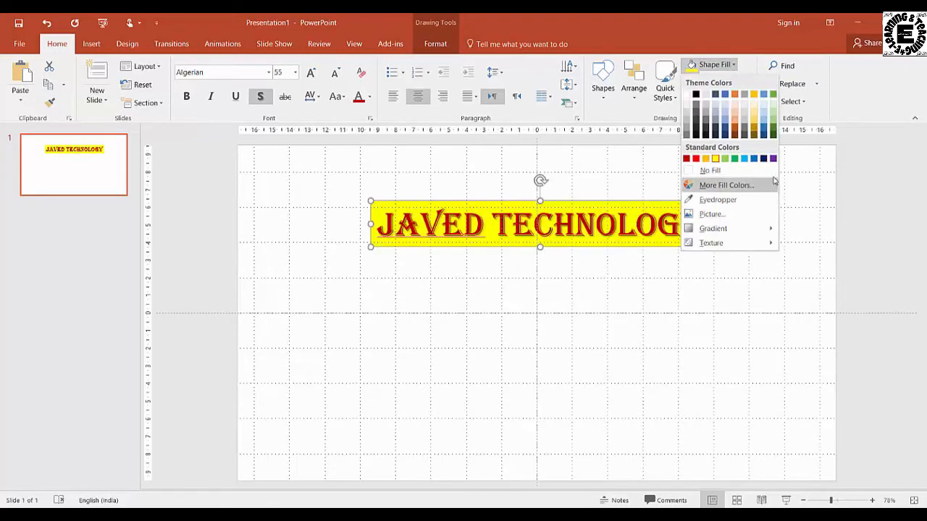
left_click(773, 158)
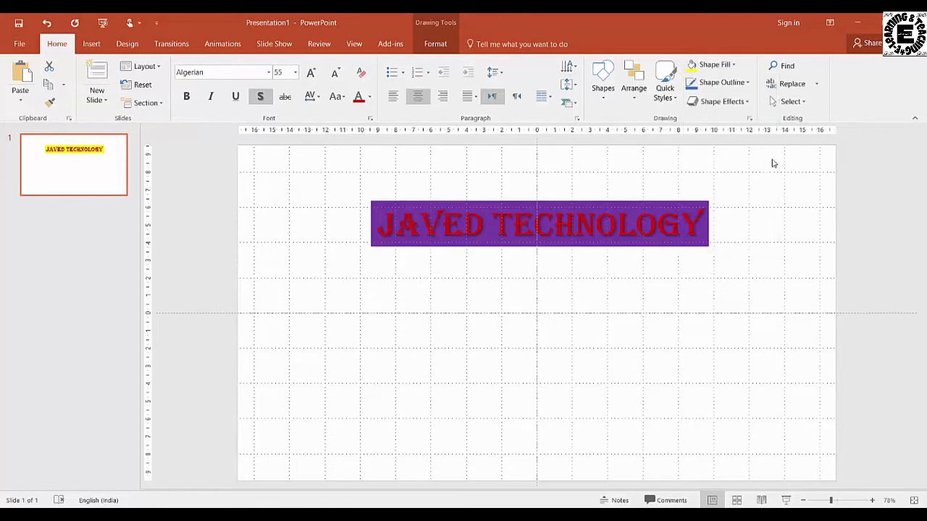
Apply the light linear gradient variation that darkens toward the bottom to the title box's purple fill.
left_click(734, 66)
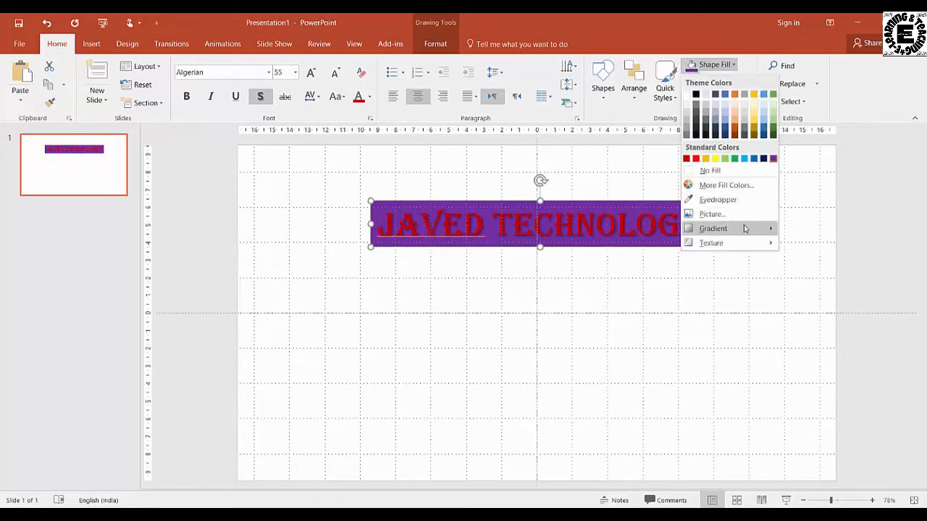
mouse_move(745, 229)
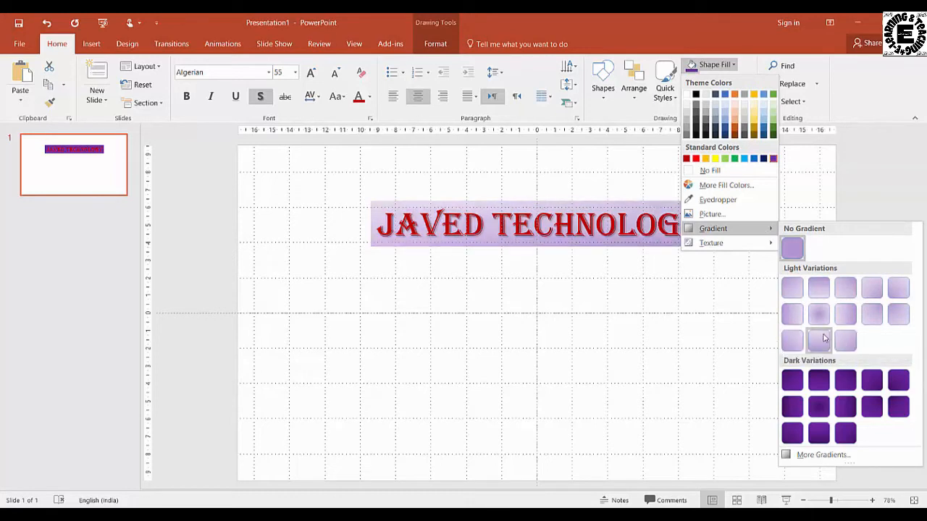
left_click(819, 339)
left_click(594, 259)
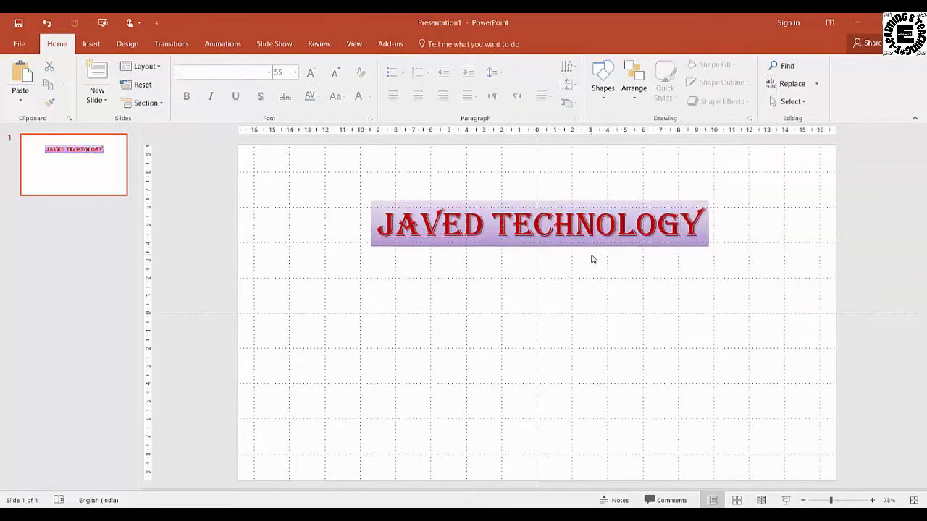
left_click(604, 200)
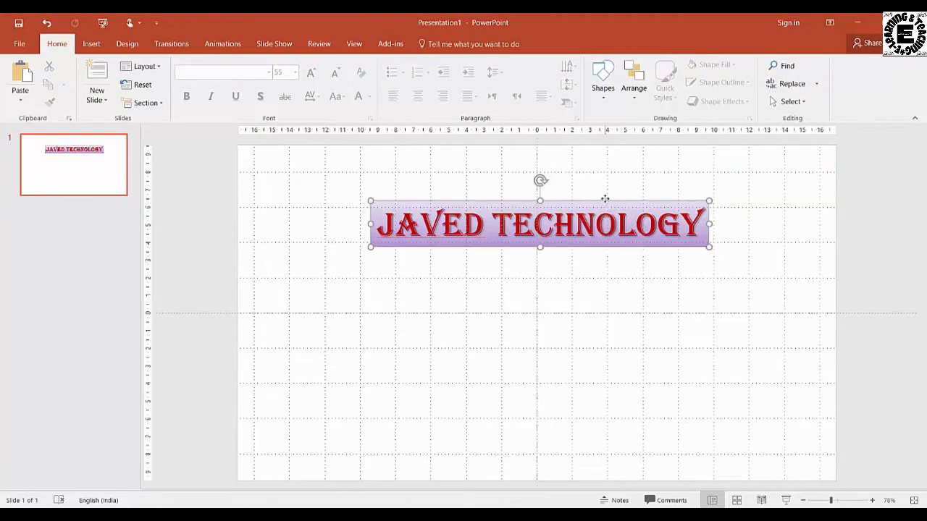
left_click(533, 239)
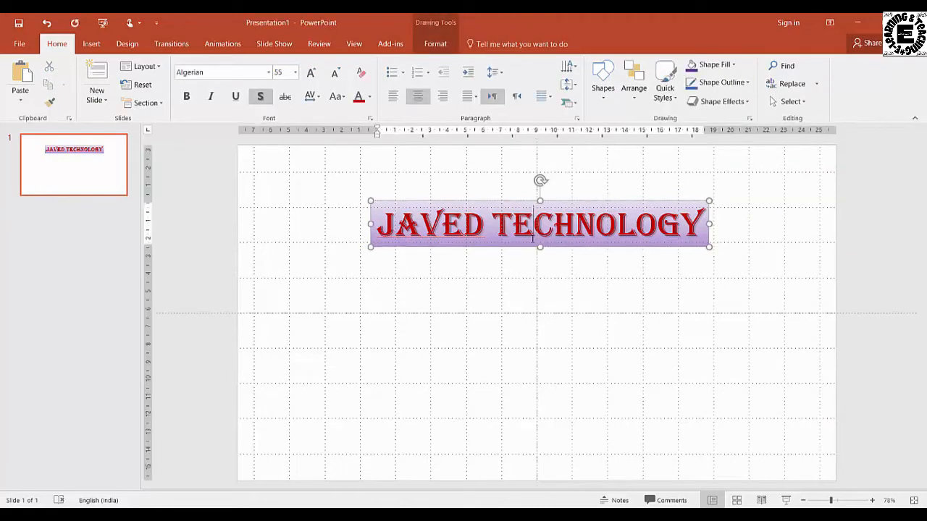
key("ctrl+a")
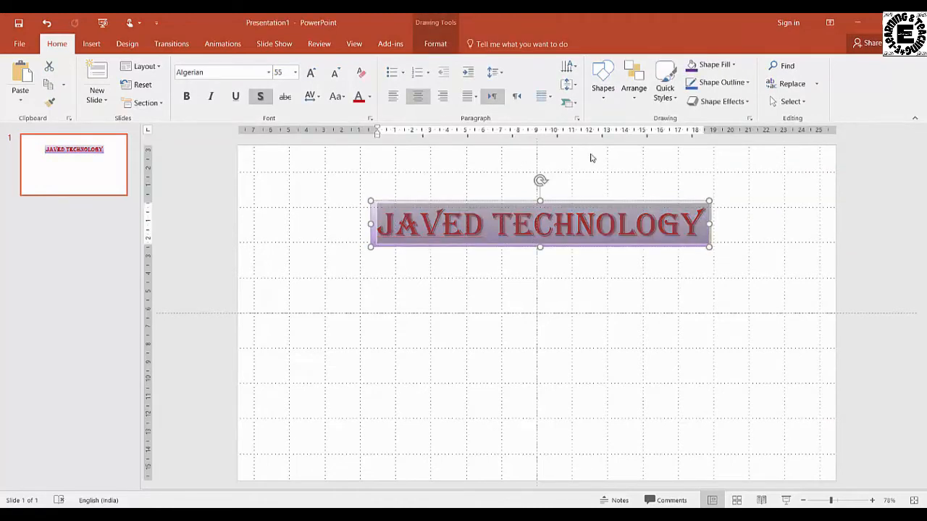
left_click(733, 65)
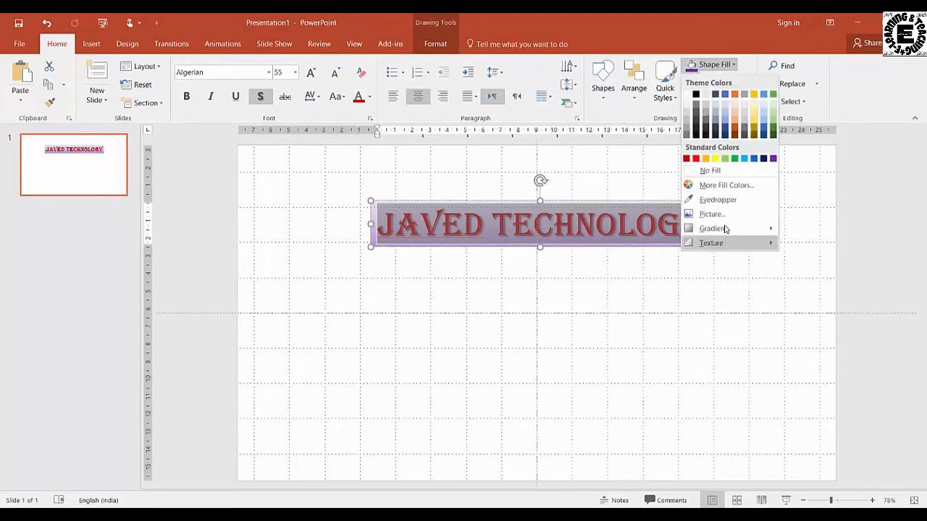
left_click(741, 70)
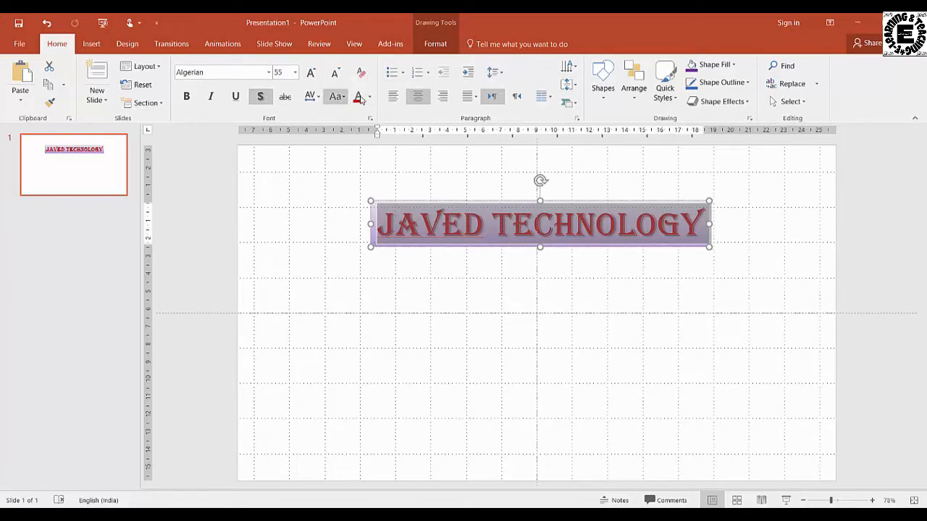
left_click(92, 45)
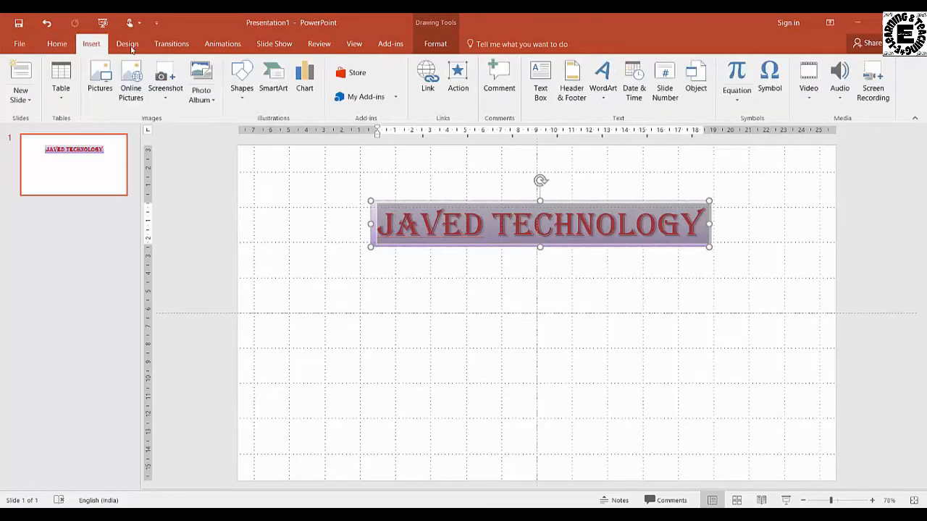
Select the whole title text and give it a custom 2 pt glow with about 51% transparency.
left_click(675, 222)
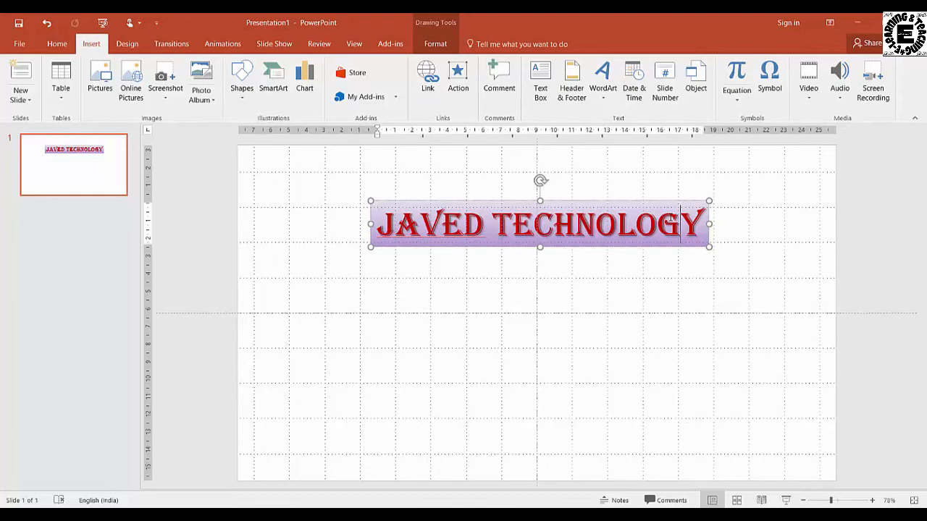
key("ctrl+a")
right_click(670, 222)
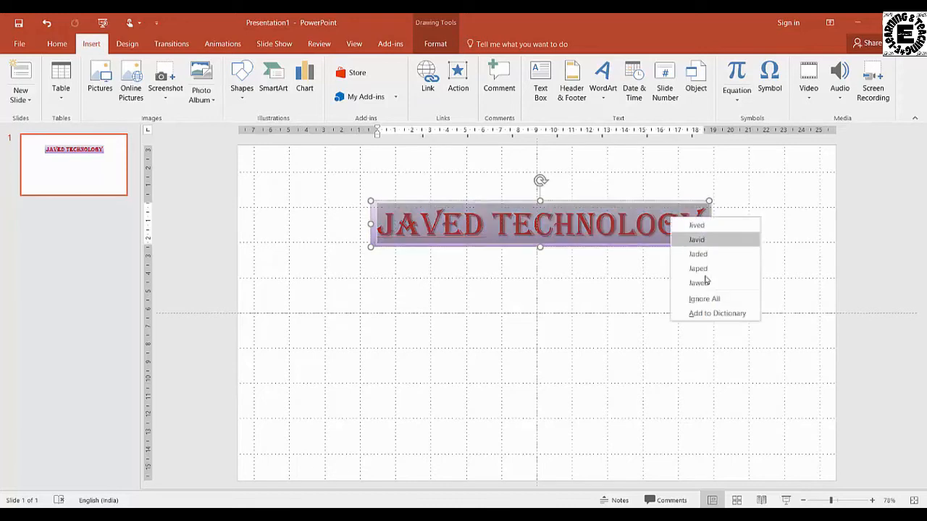
left_click(704, 298)
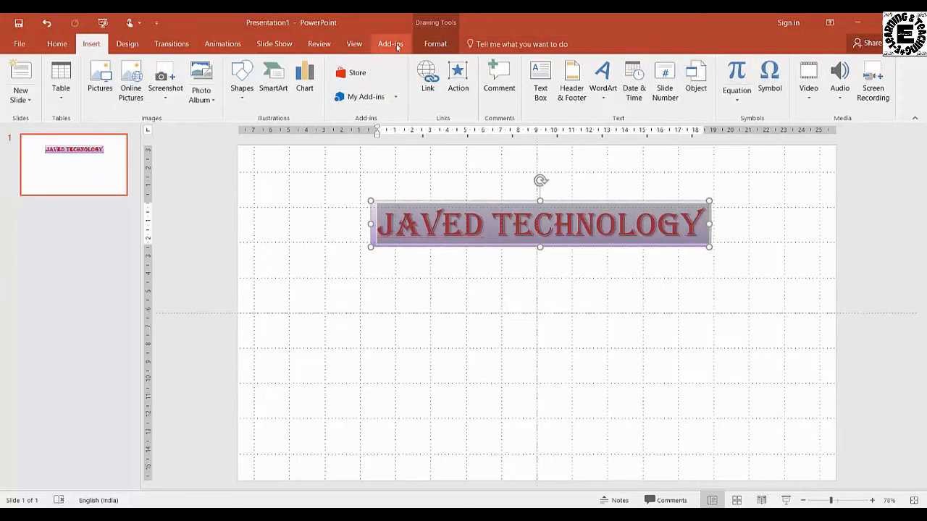
left_click(433, 46)
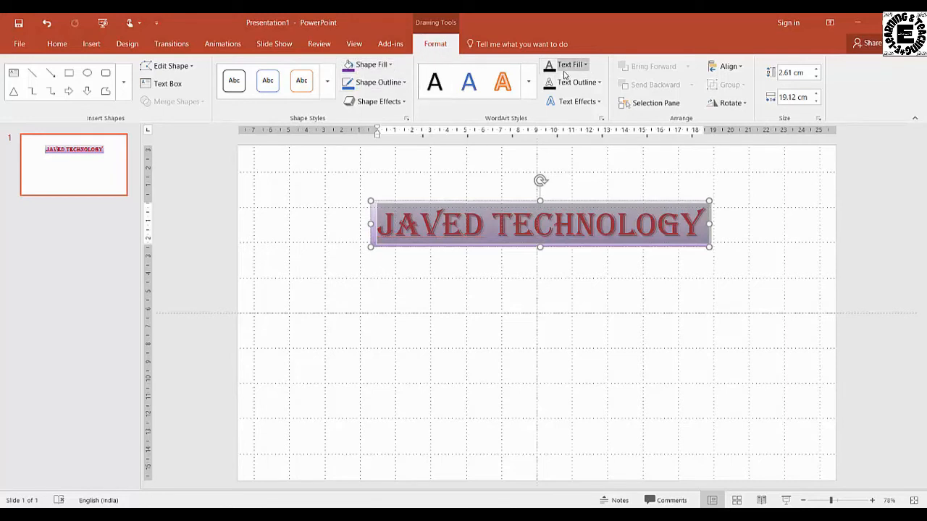
left_click(599, 102)
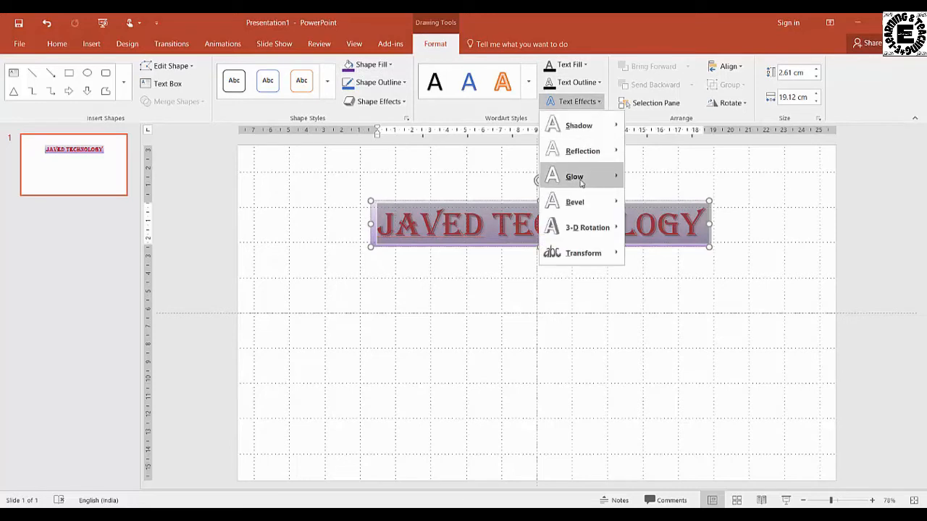
mouse_move(585, 180)
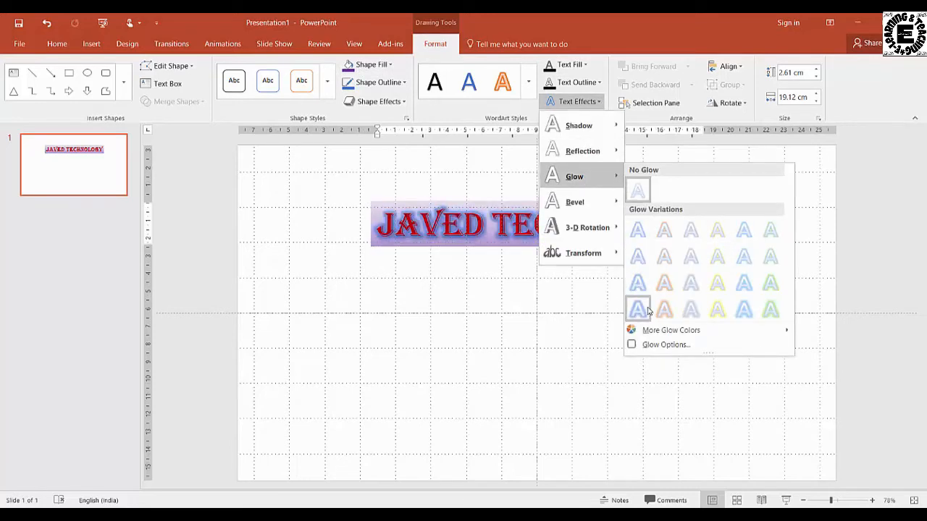
left_click(670, 347)
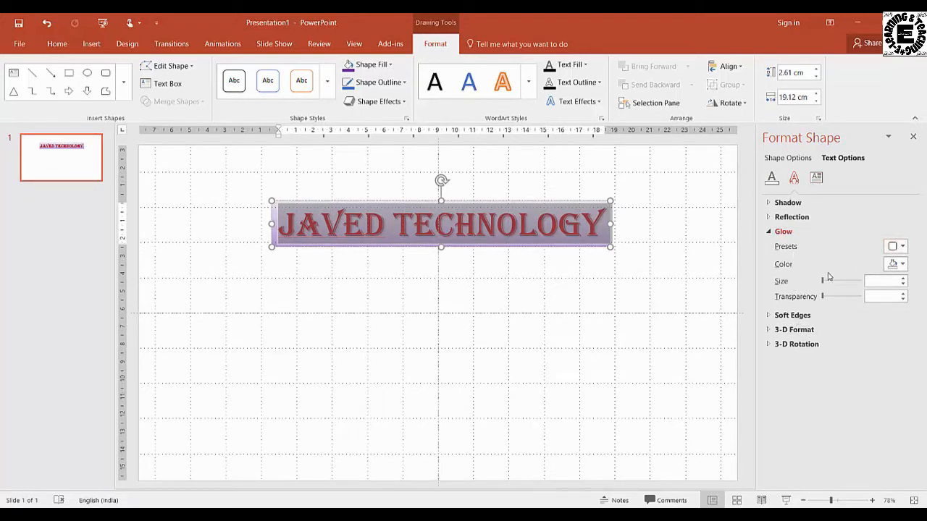
left_click_drag(823, 282, 842, 296)
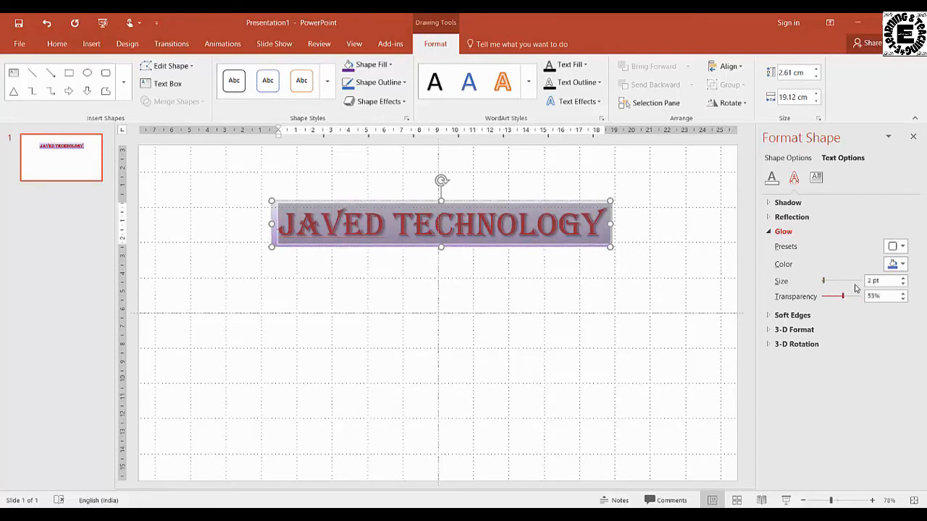
Set the color of the title text's glow to standard yellow.
left_click(896, 265)
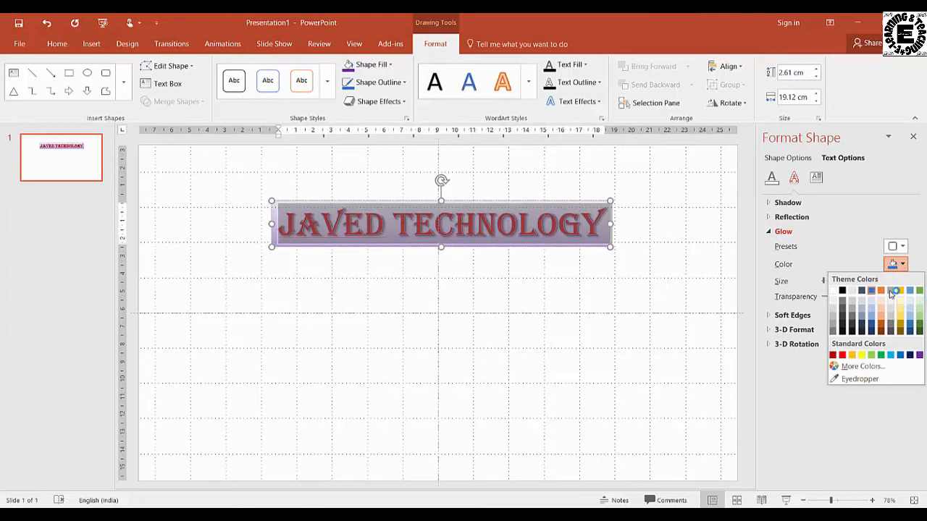
left_click(864, 356)
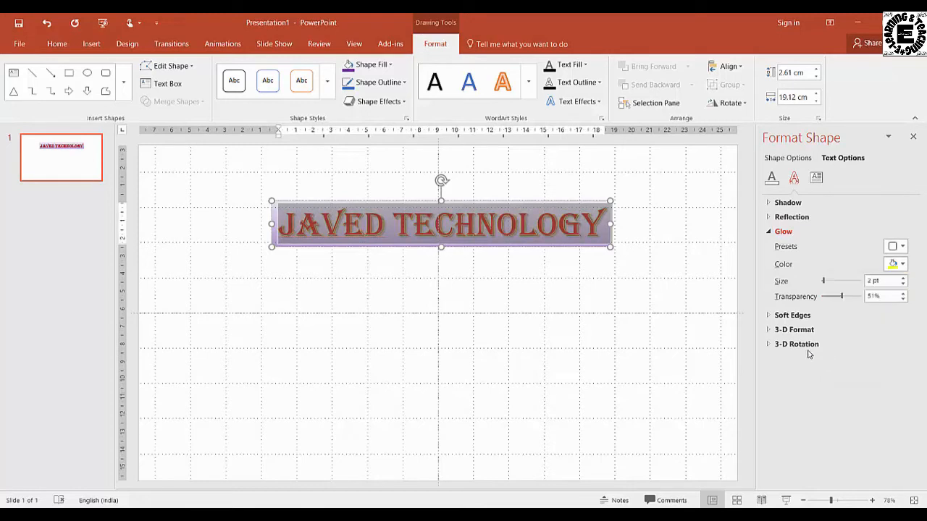
left_click(521, 285)
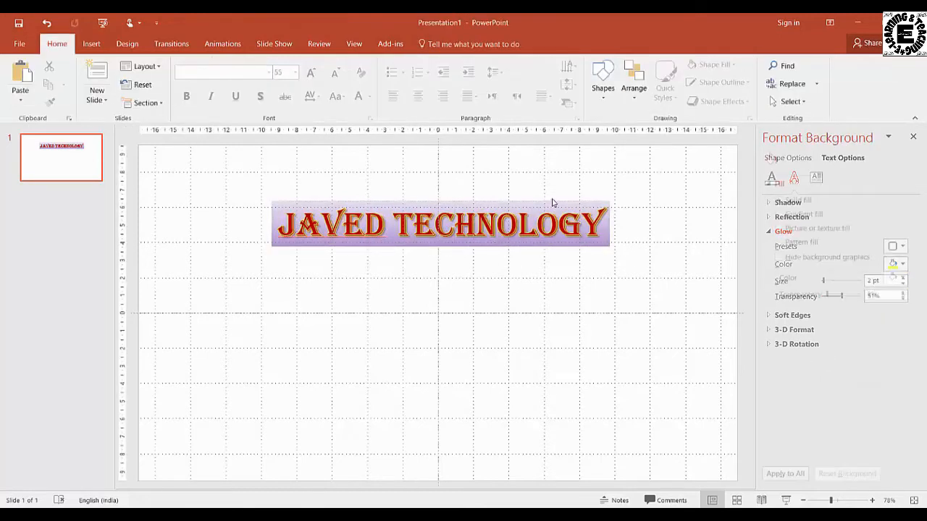
Apply a preset bevel text effect to the title text.
left_click(573, 229)
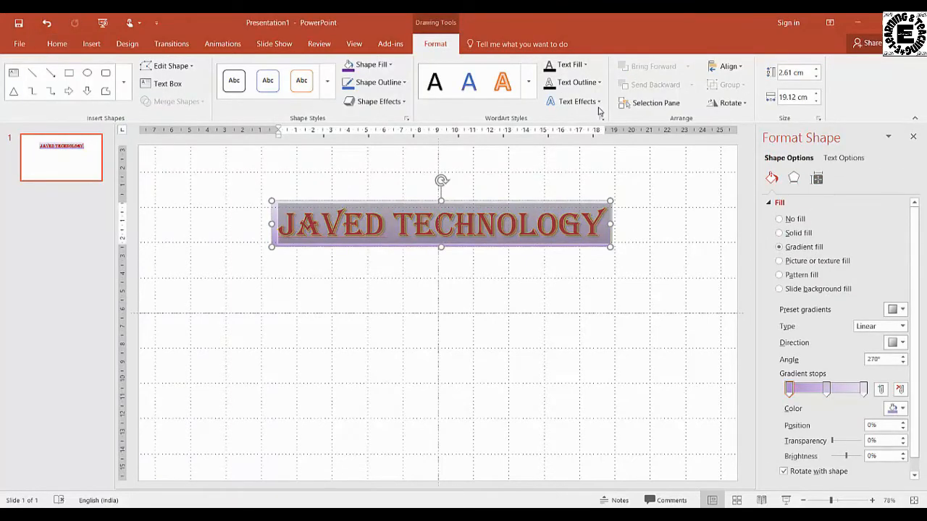
left_click(577, 101)
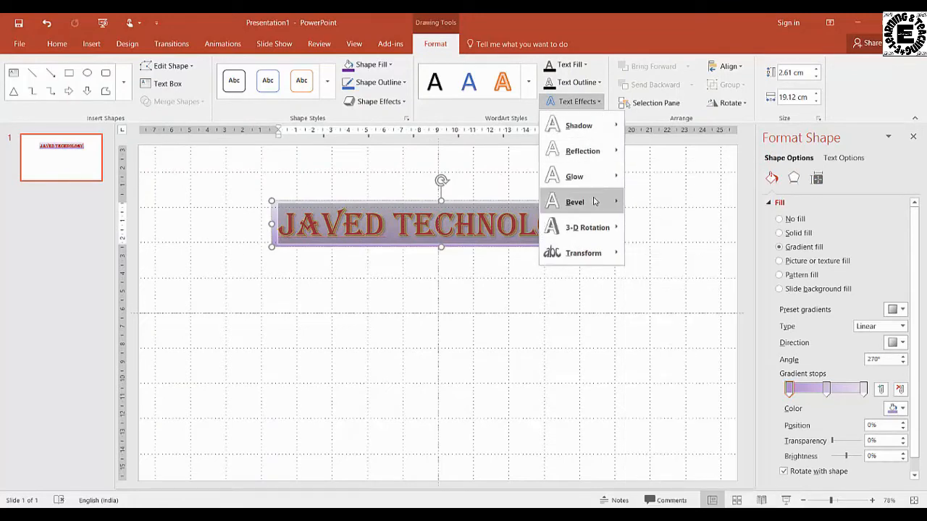
mouse_move(598, 202)
left_click(640, 265)
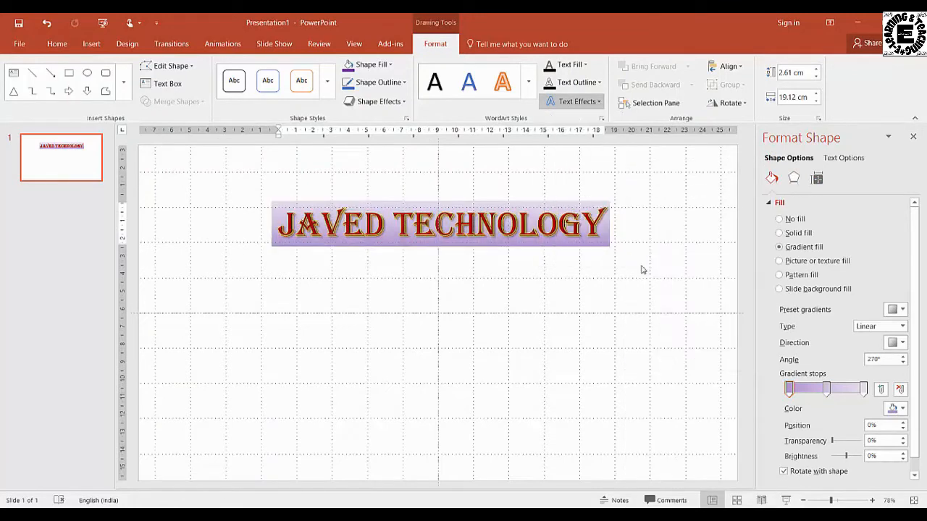
Reopen the glow options for the title text and increase the glow size to 8 pt.
left_click(588, 101)
mouse_move(590, 130)
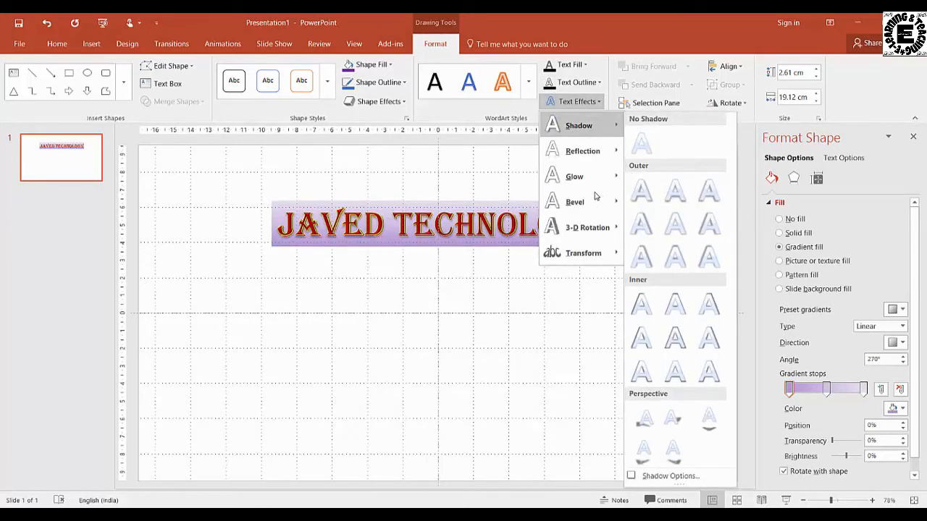
mouse_move(617, 177)
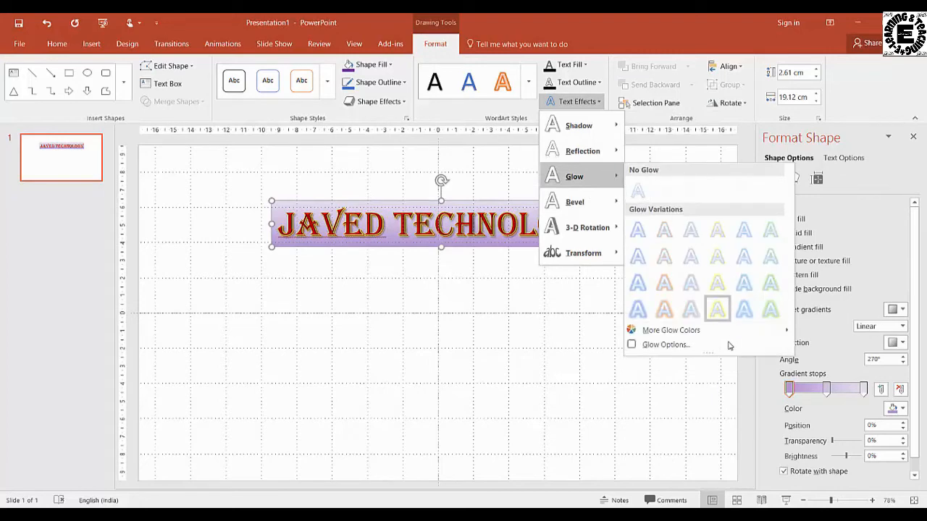
left_click(665, 345)
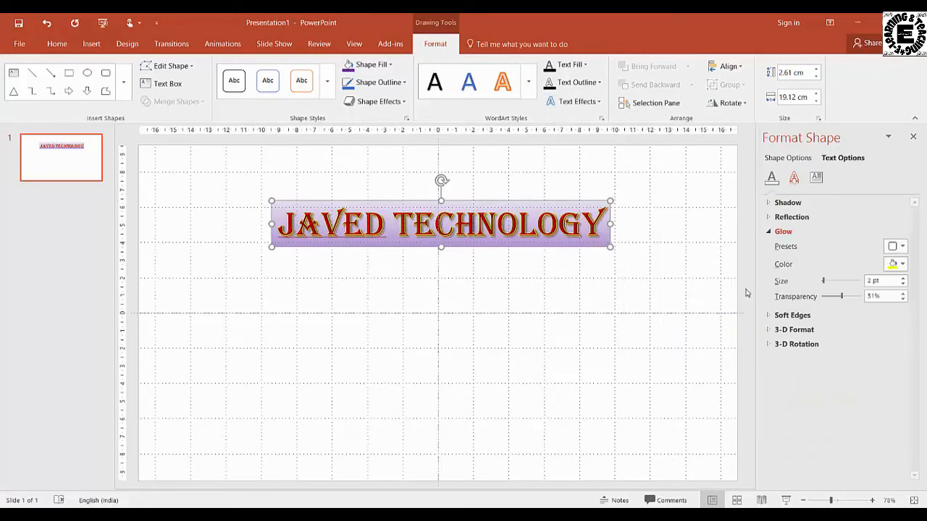
left_click(900, 247)
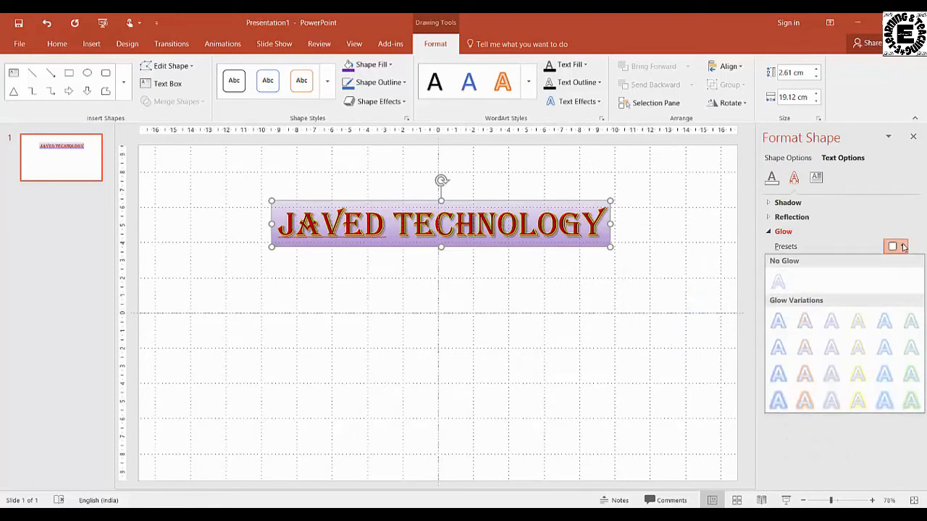
left_click(902, 247)
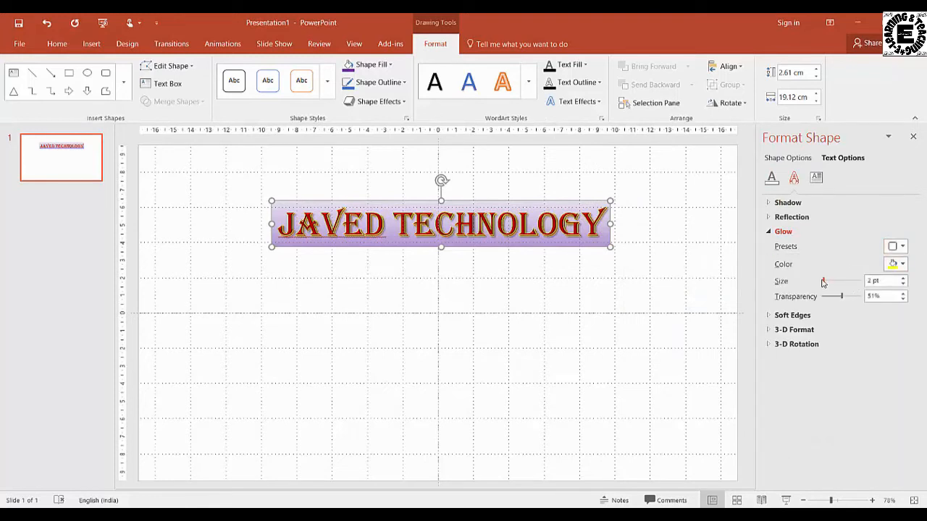
left_click_drag(830, 283, 823, 283)
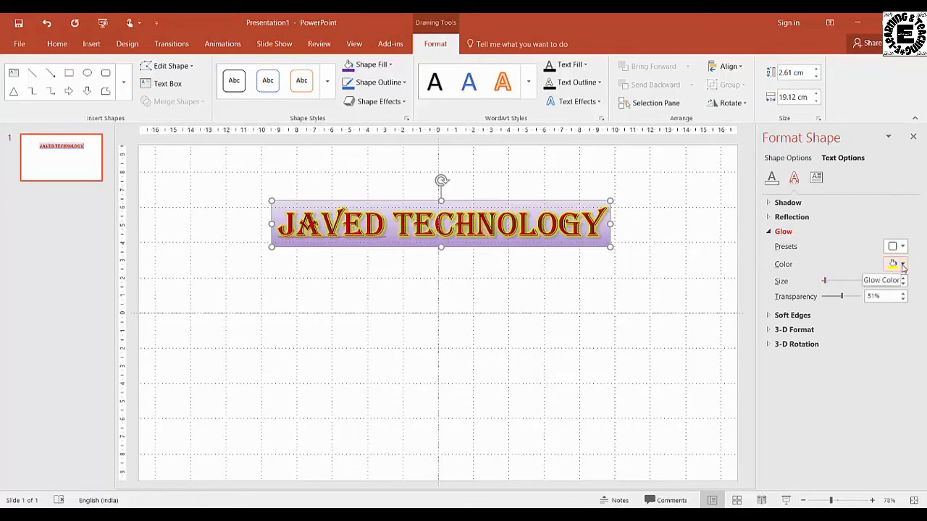
left_click(779, 316)
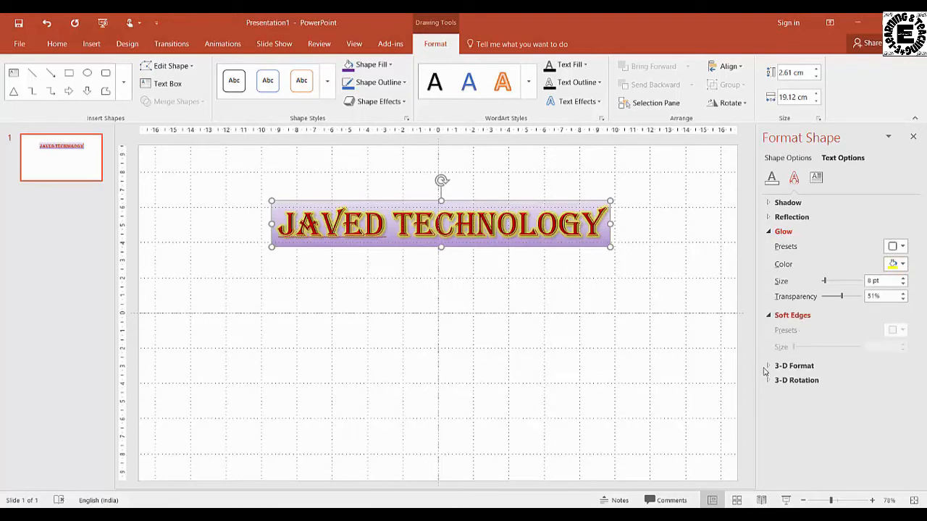
left_click(768, 367)
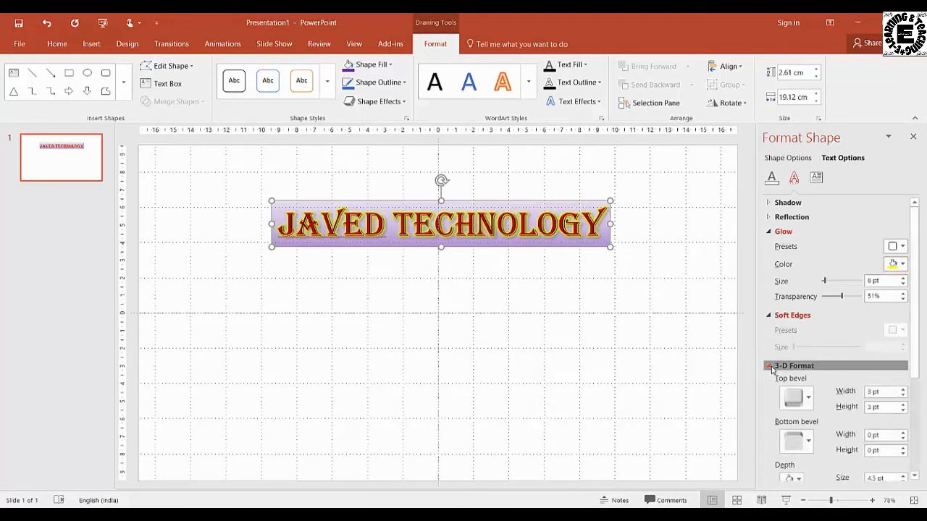
left_click(770, 367)
left_click(769, 315)
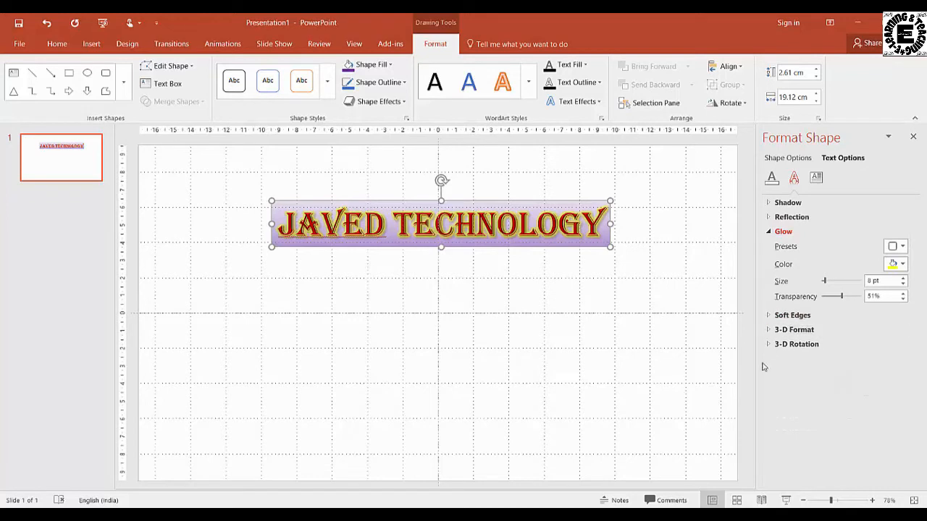
Set the title text's shadow to 101% size, 9 pt blur and 4 pt distance, and close the shape formatting options.
left_click(770, 345)
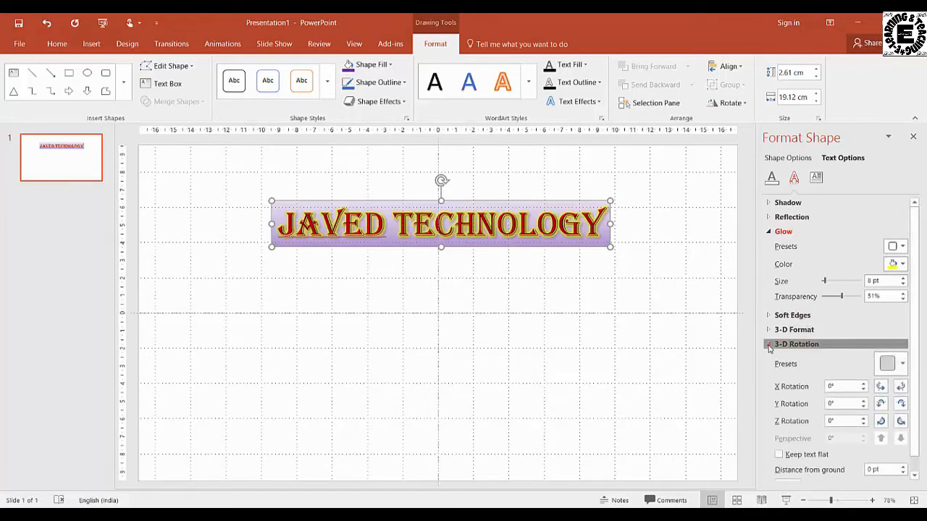
left_click(769, 345)
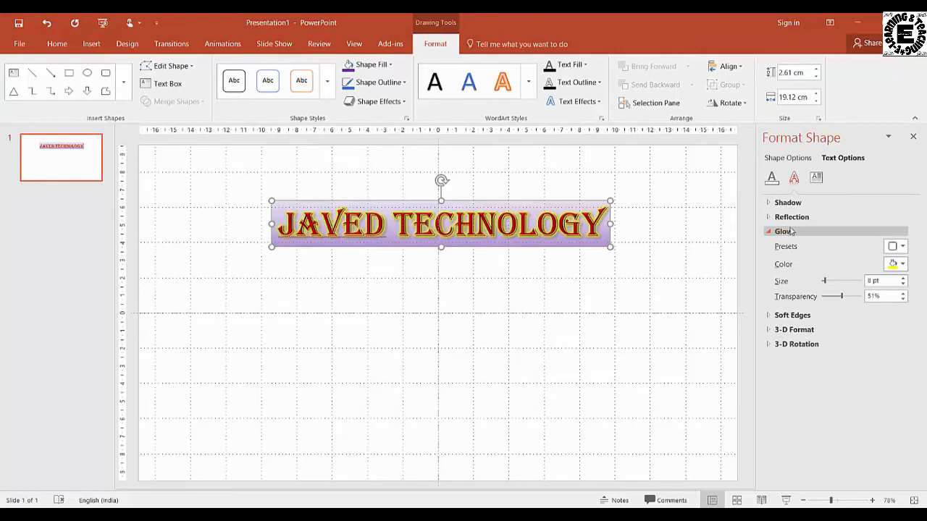
left_click(768, 203)
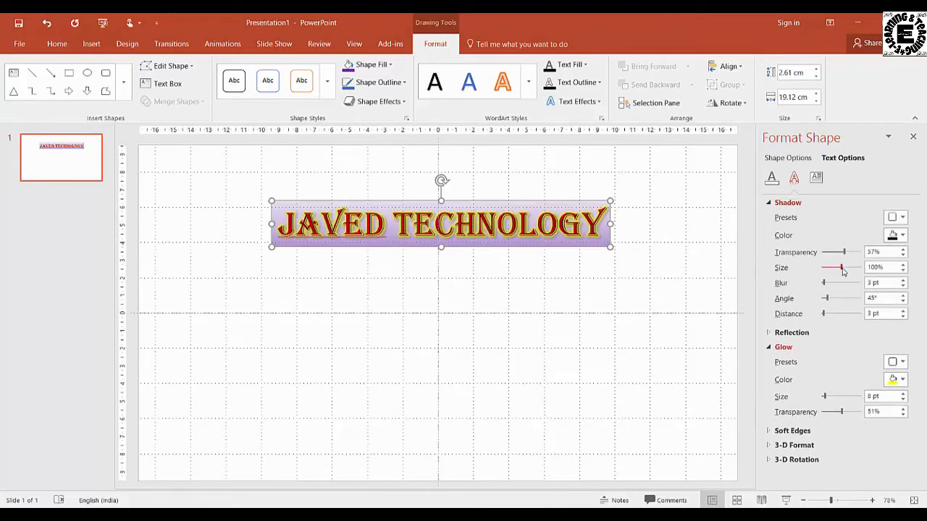
left_click_drag(842, 271, 842, 271)
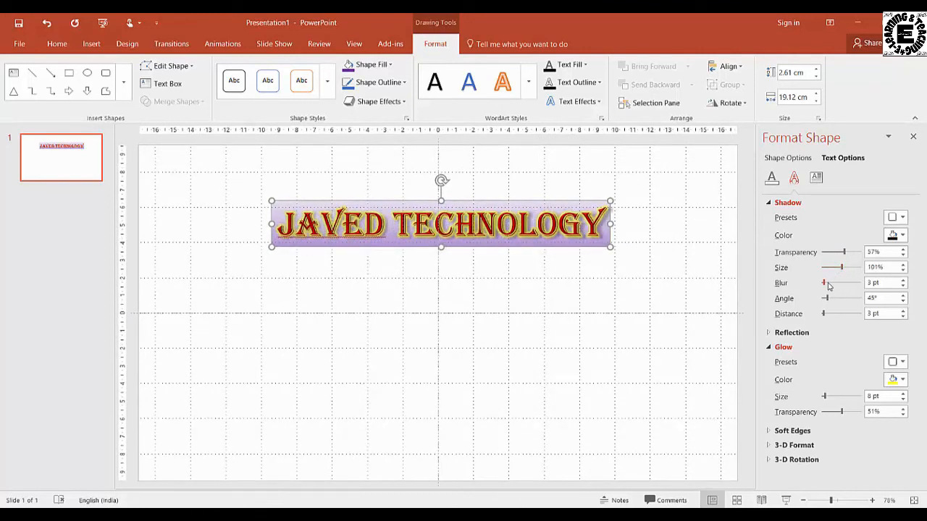
mouse_move(829, 283)
left_mouse_down()
mouse_move(839, 284)
mouse_move(828, 284)
left_mouse_up()
mouse_move(825, 315)
left_mouse_down()
mouse_move(833, 315)
mouse_move(823, 315)
left_mouse_up()
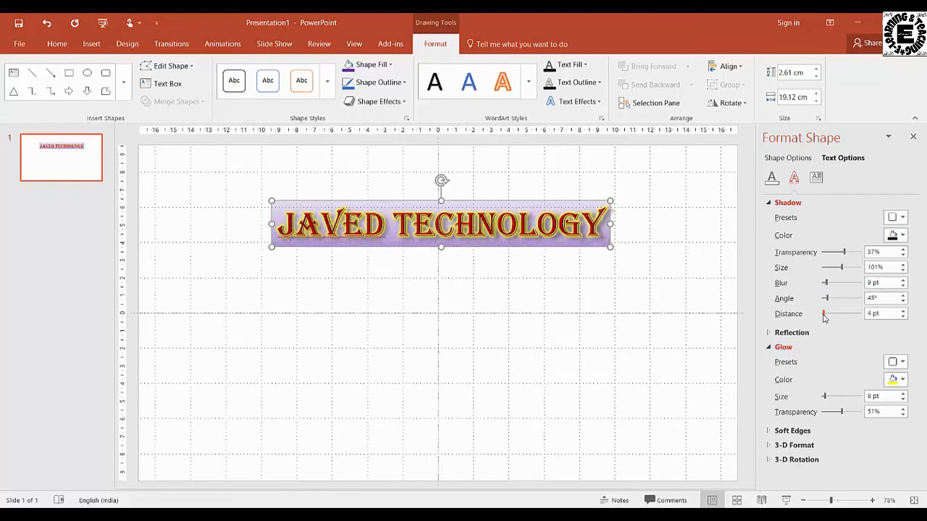
left_click(483, 292)
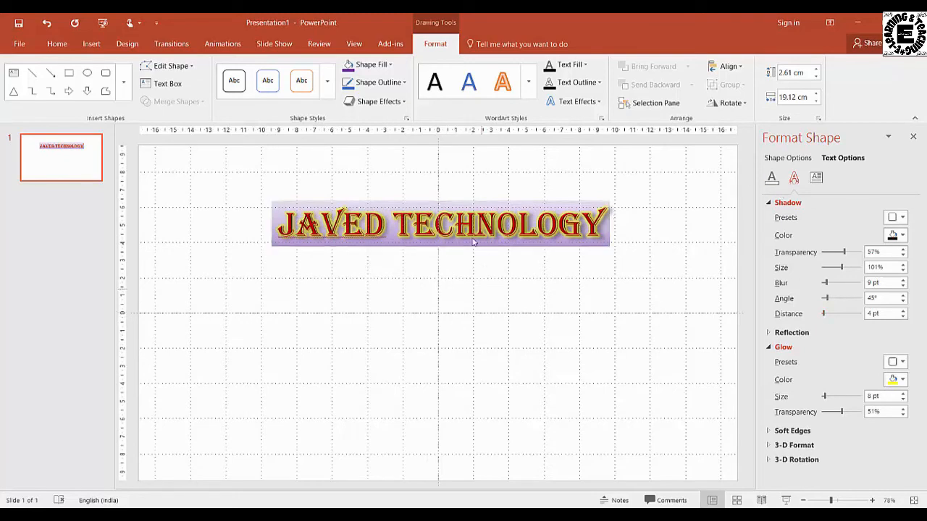
left_click(913, 136)
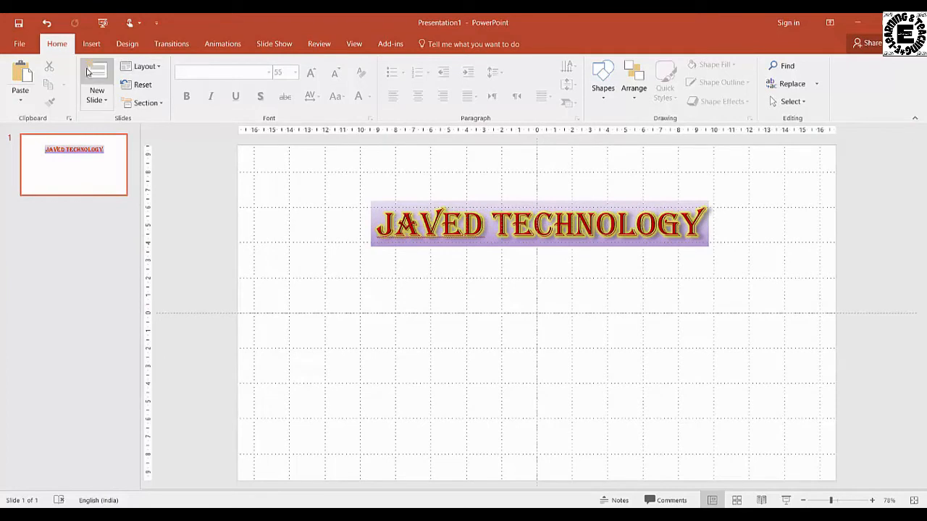
Insert a text box below the title containing the text "E-learning & Teaching".
left_click(101, 51)
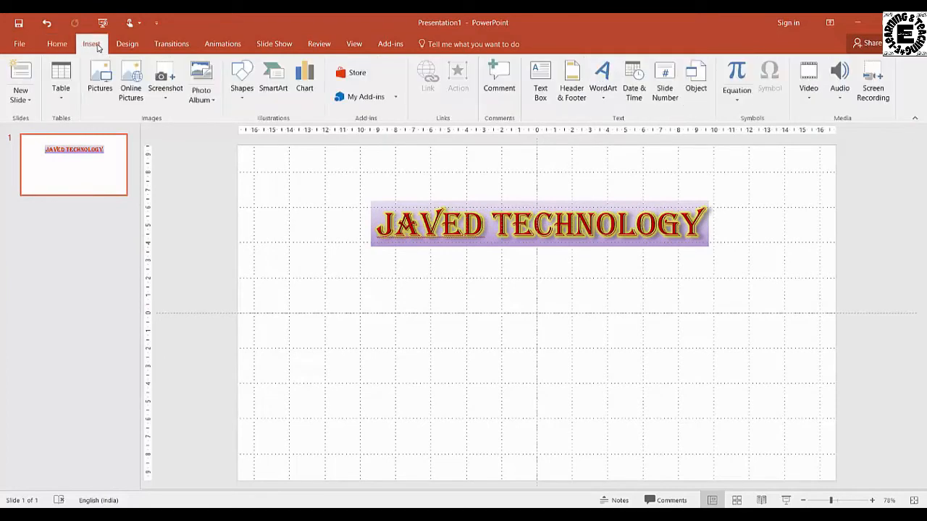
left_click(539, 86)
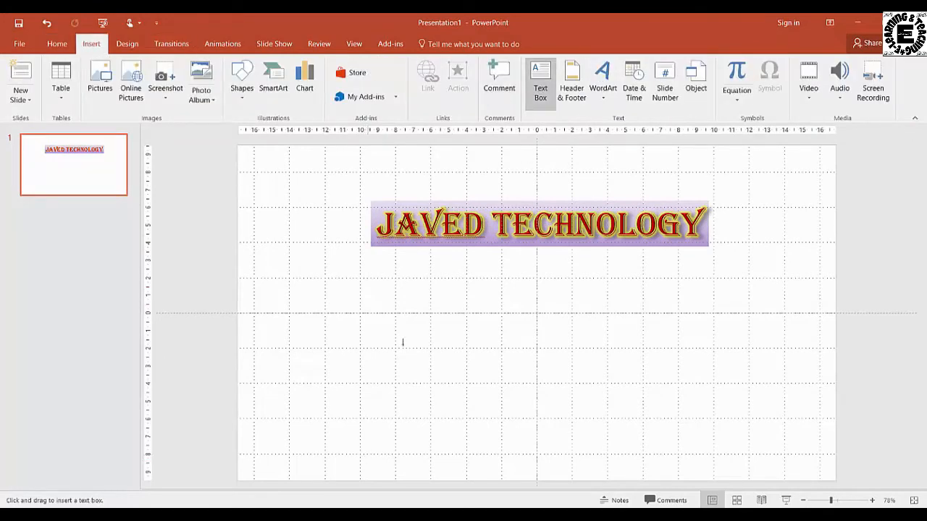
left_click(403, 305)
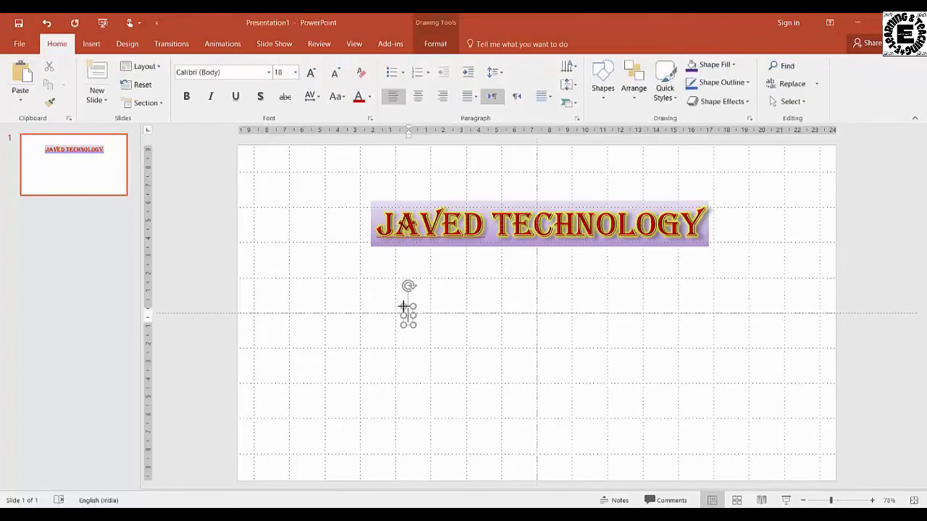
type("e")
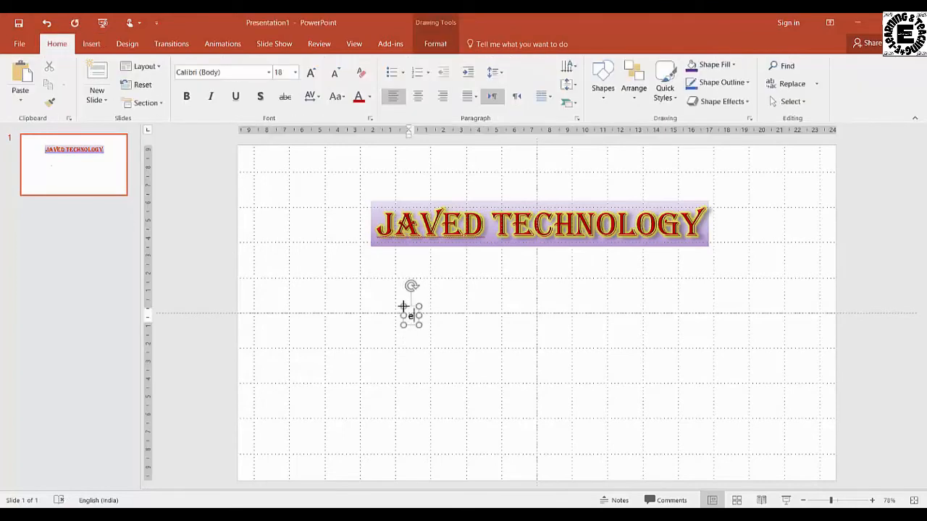
key("BackSpace")
type("E-")
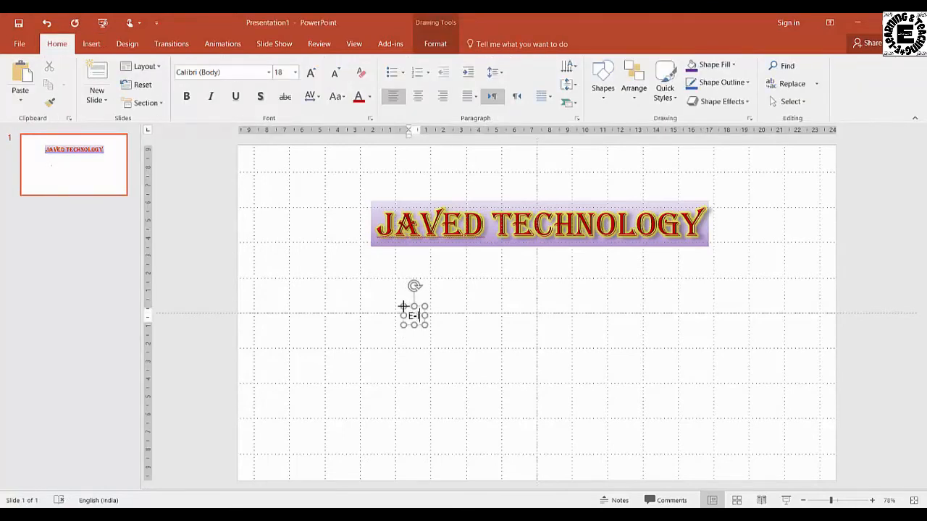
type("learninh")
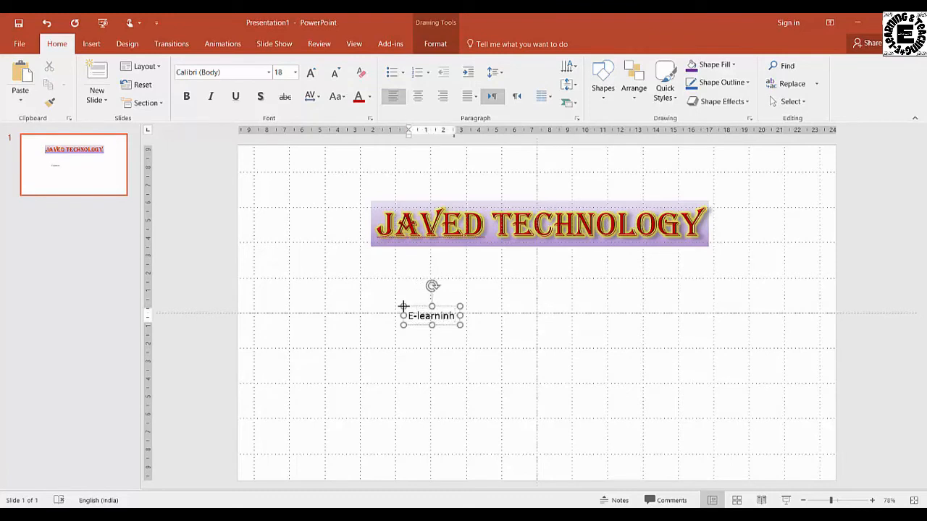
key("BackSpace")
type("g ")
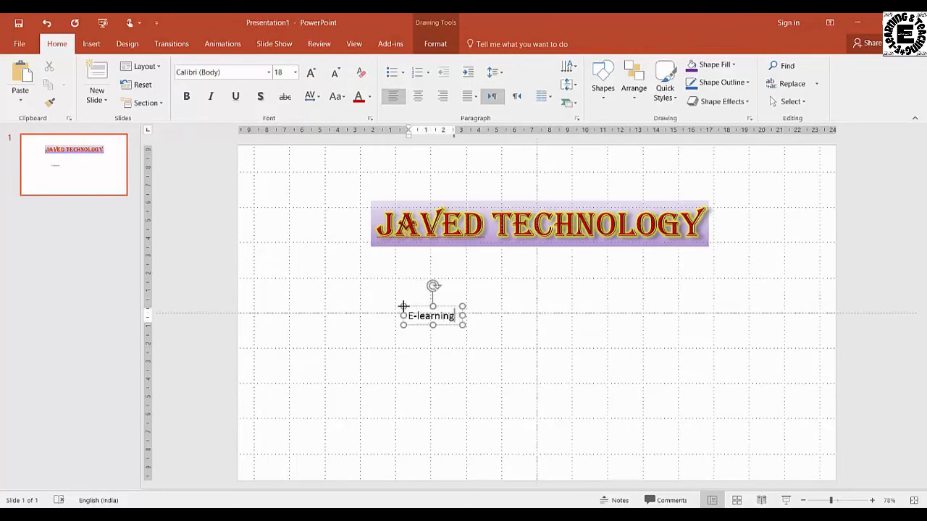
type("^")
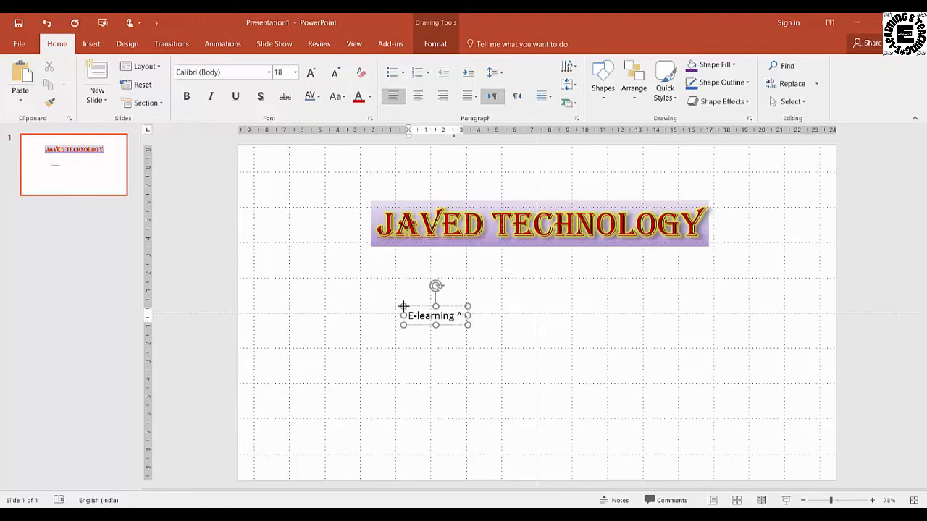
key("BackSpace")
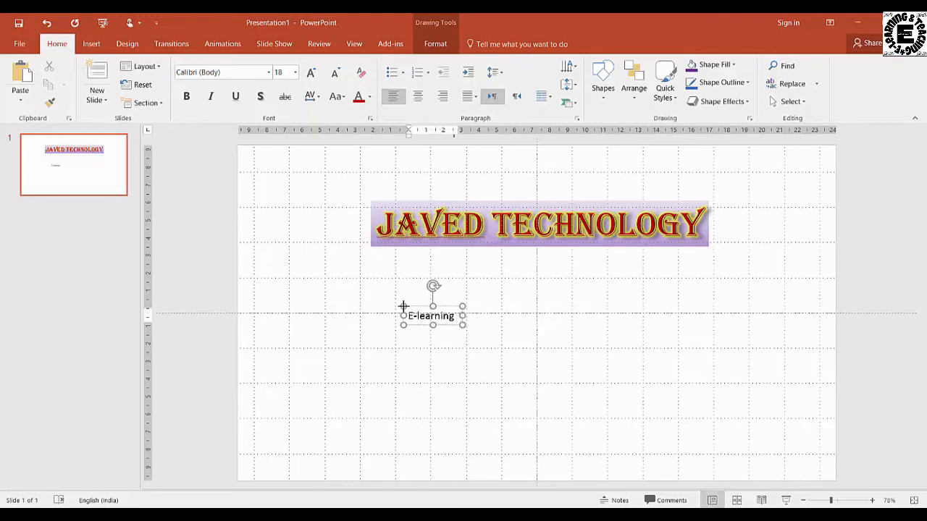
type("& Te")
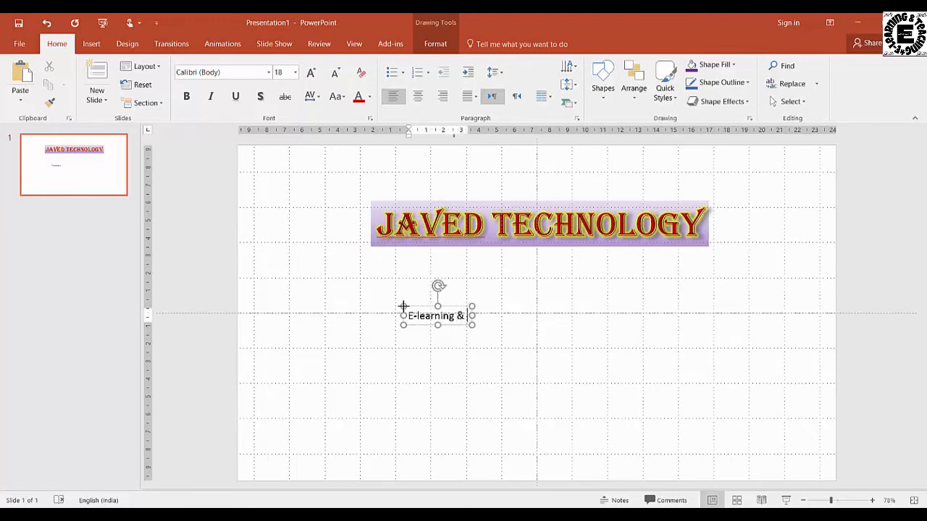
type("ac")
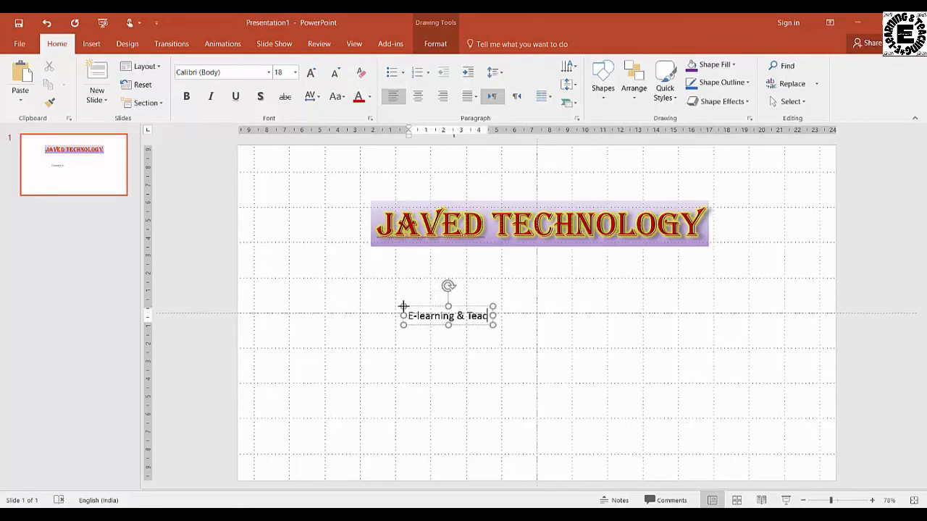
type("hing")
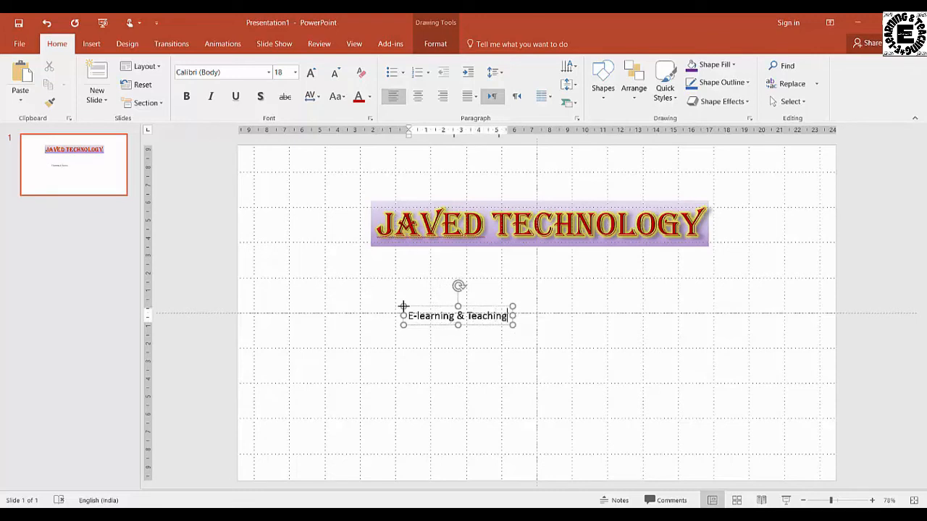
left_click(474, 305)
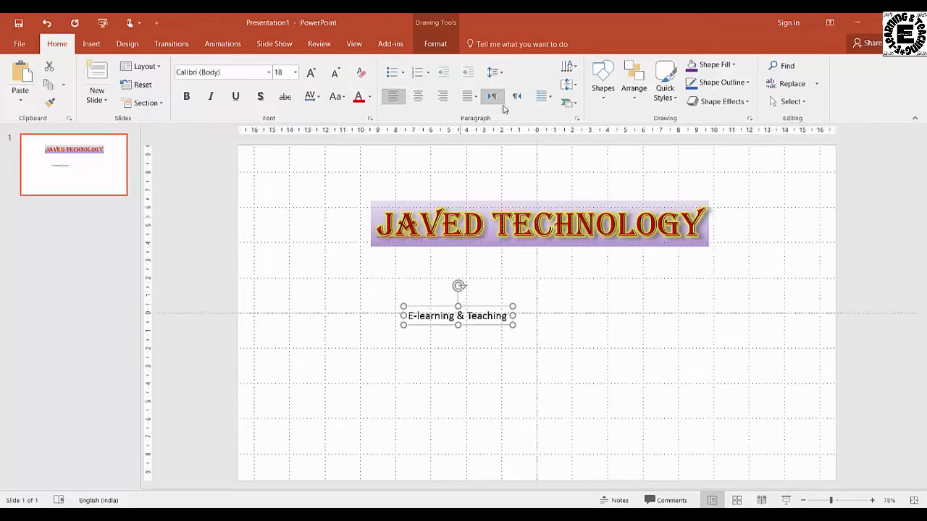
left_click(581, 207)
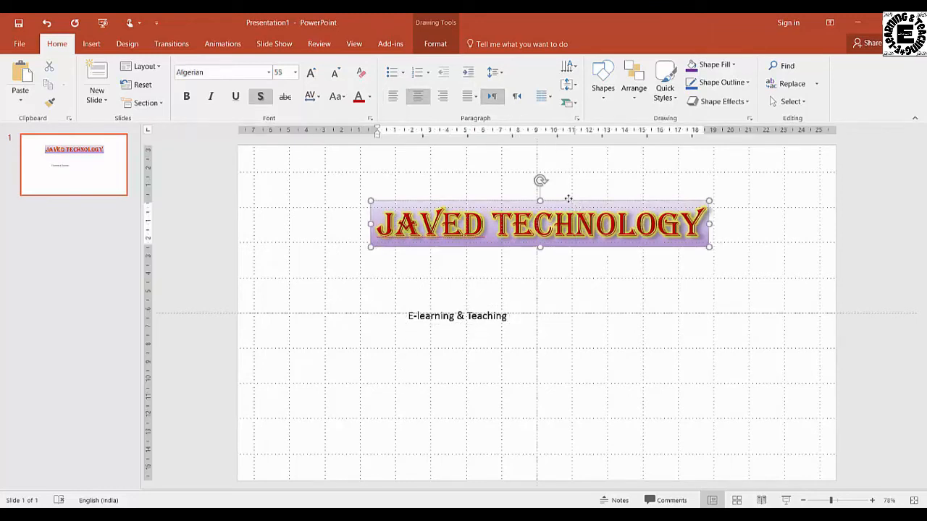
left_click(451, 318)
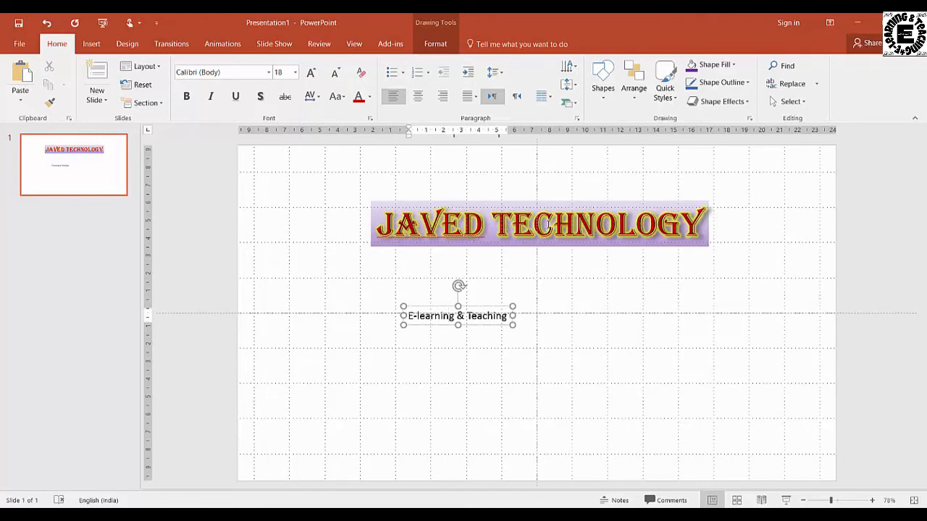
left_click(558, 204)
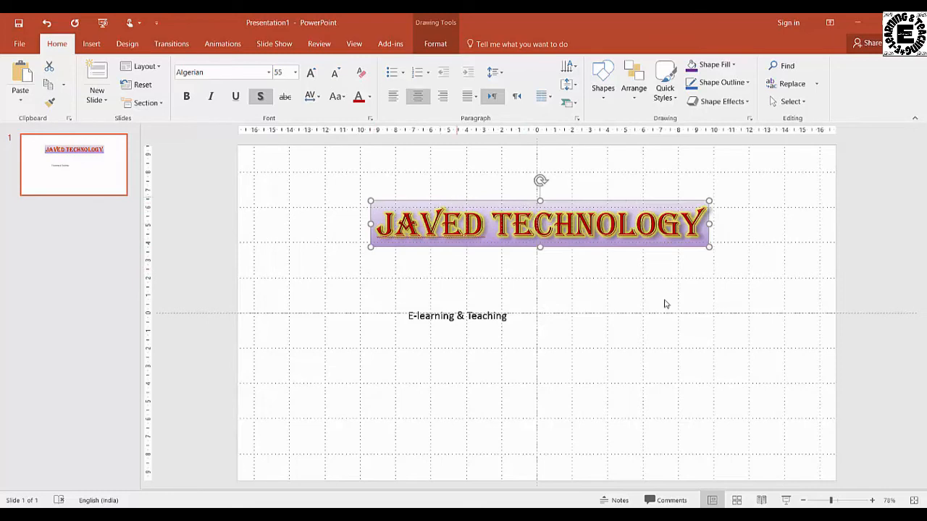
left_click(635, 256)
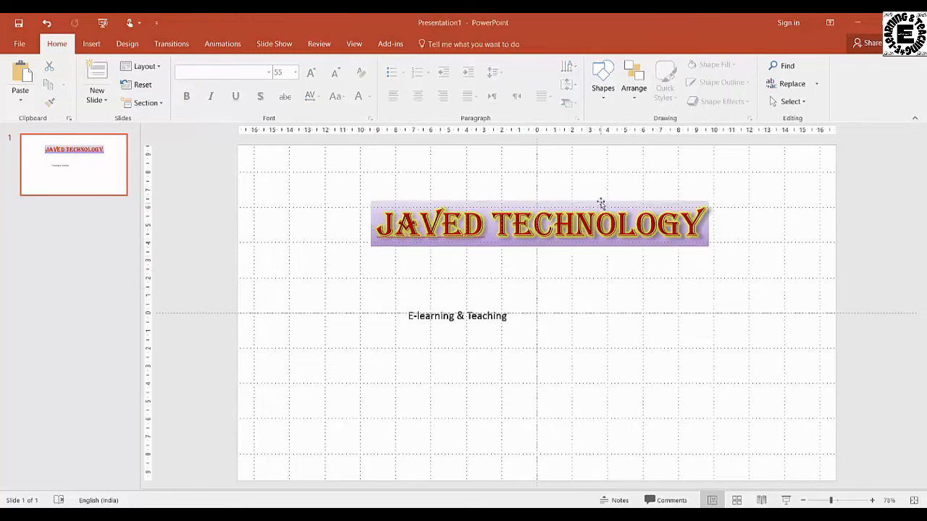
left_click(600, 203)
left_click(490, 316)
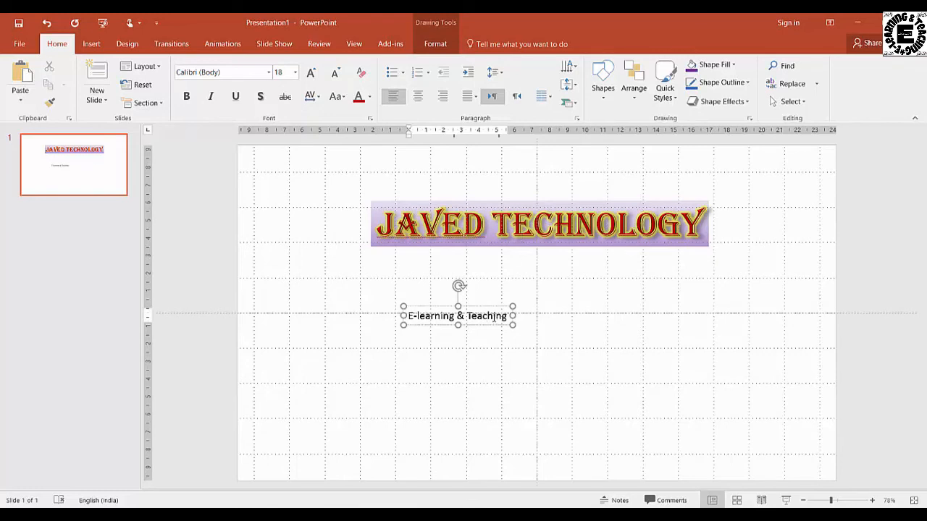
left_click(491, 308)
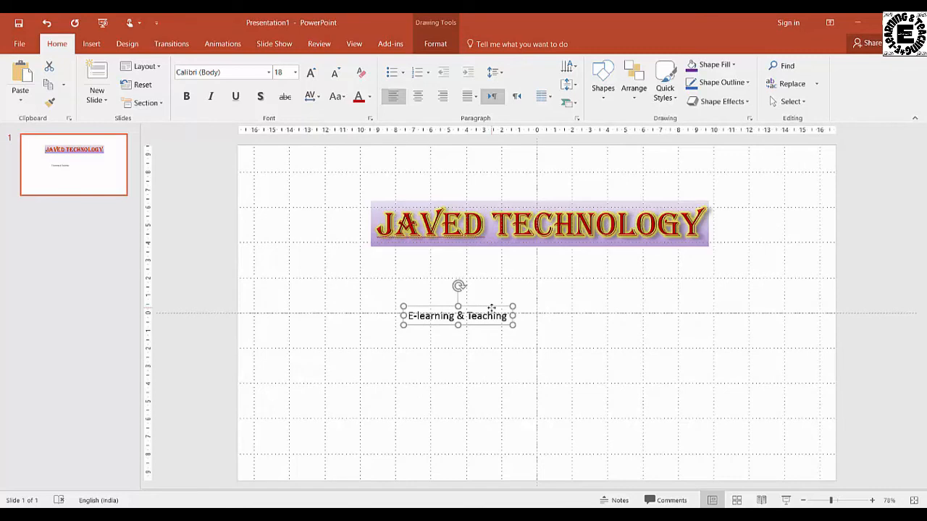
Copy the title box's formatting onto the "E-learning & Teaching" text box with Format Painter.
left_click(510, 201)
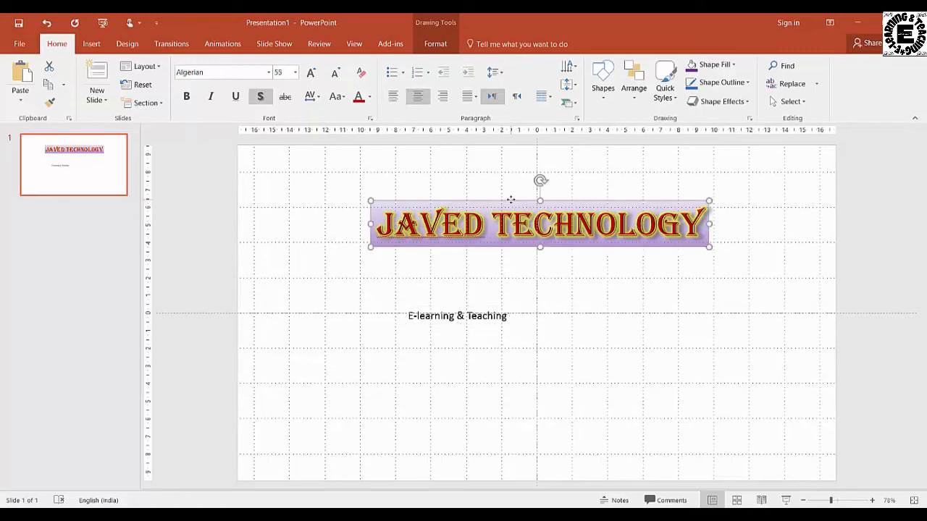
left_click(51, 105)
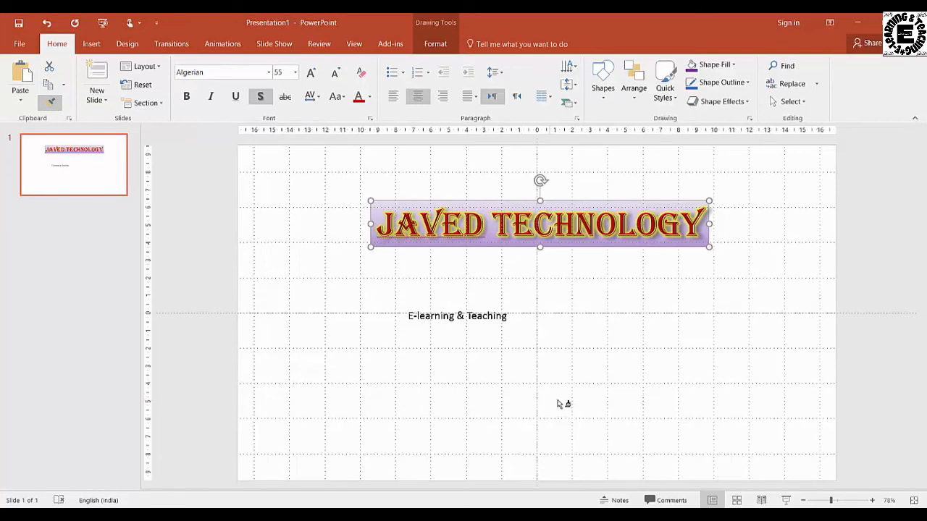
left_click(483, 314)
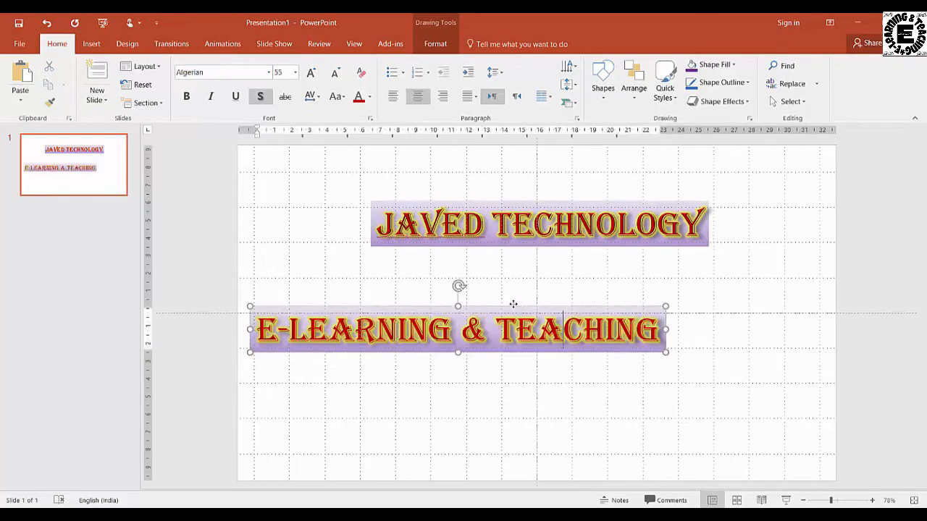
Move the "E-learning & Teaching" box up and to the right so it is centered beneath the title.
left_click_drag(568, 297, 576, 289)
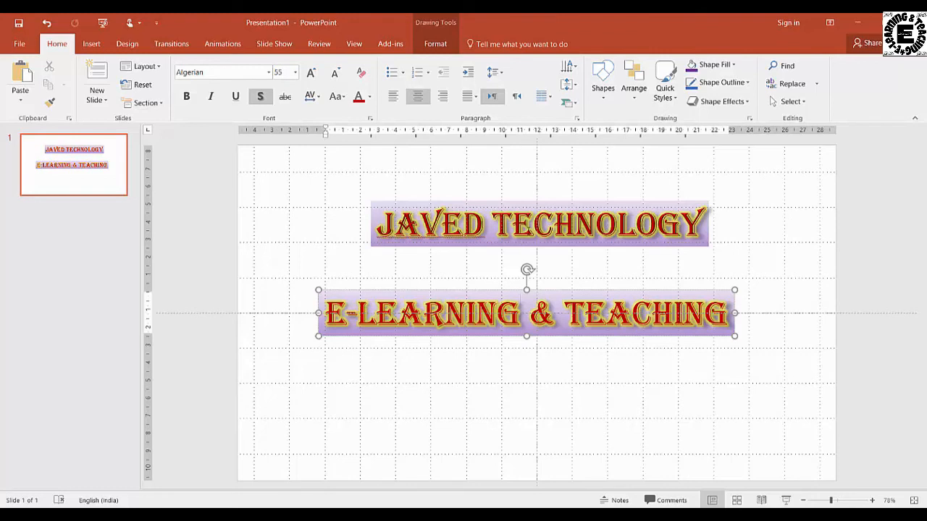
left_click(534, 217)
left_click(751, 279)
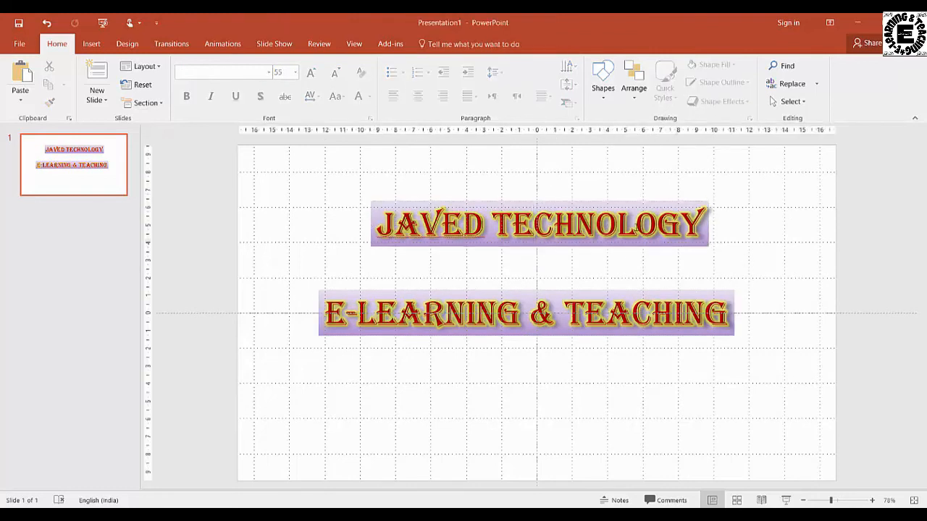
left_click(533, 293)
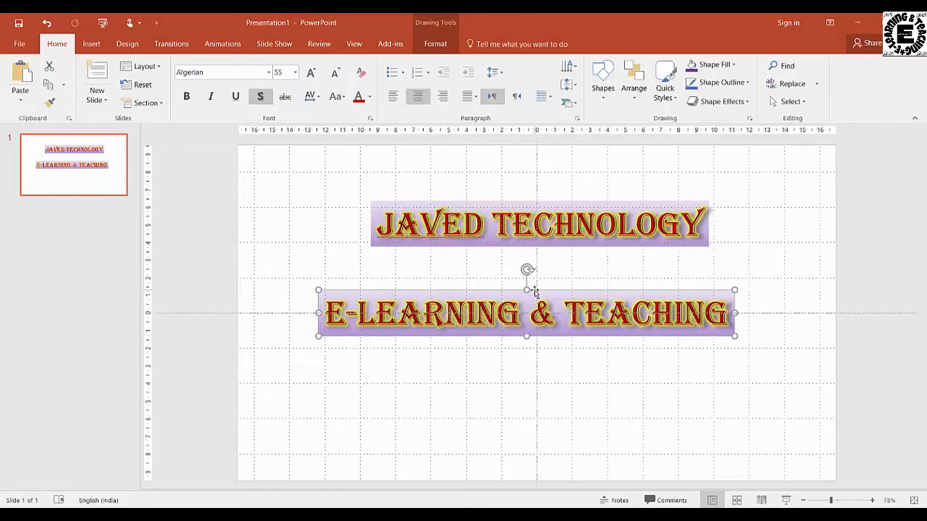
left_click_drag(535, 292, 541, 298)
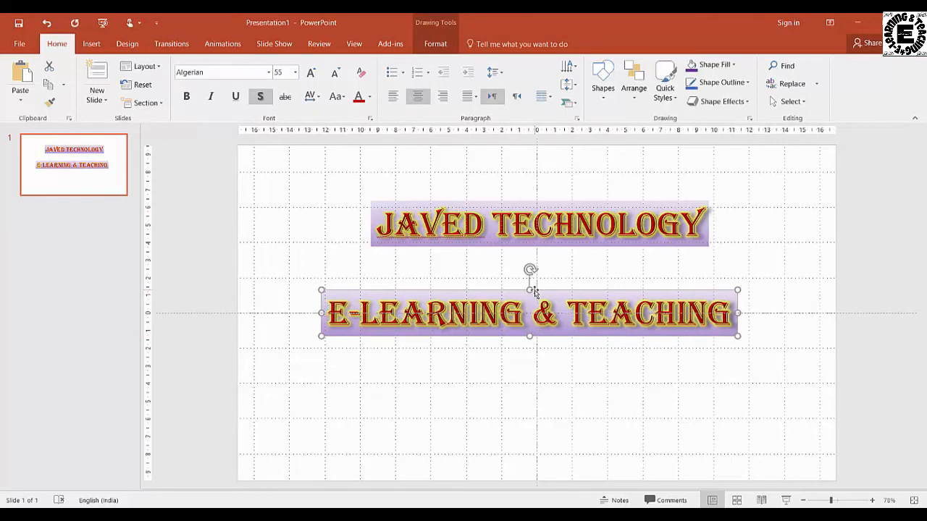
key("Right")
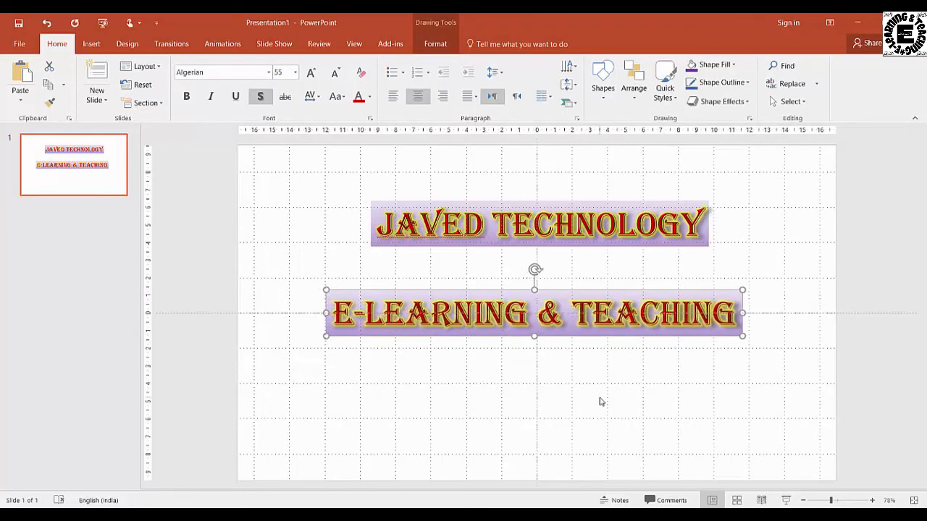
key("Right")
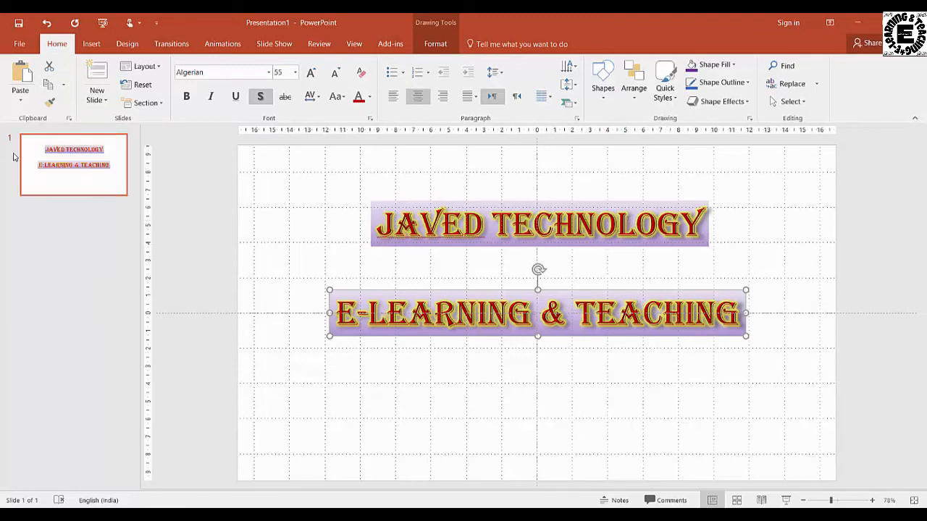
Insert a text box below the "E-learning & Teaching" box containing only the title's first word in lowercase.
left_click(569, 205)
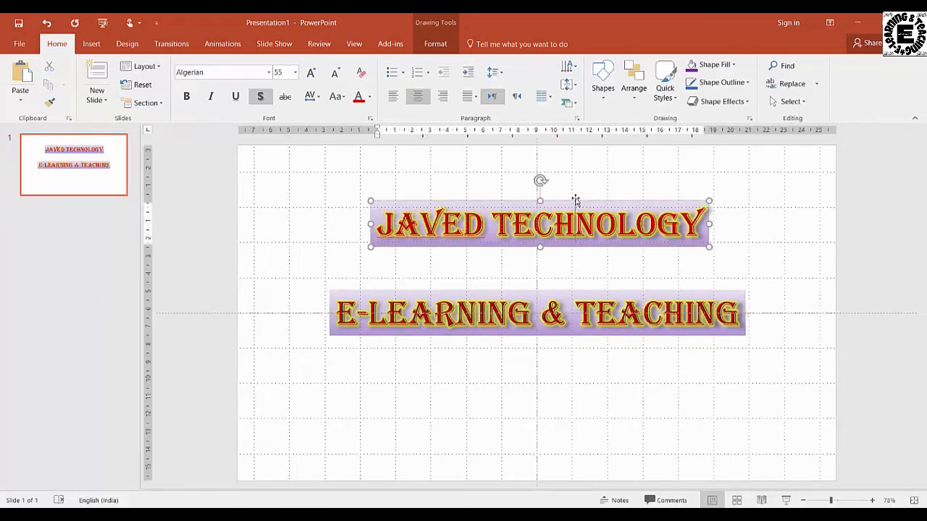
left_click(576, 200)
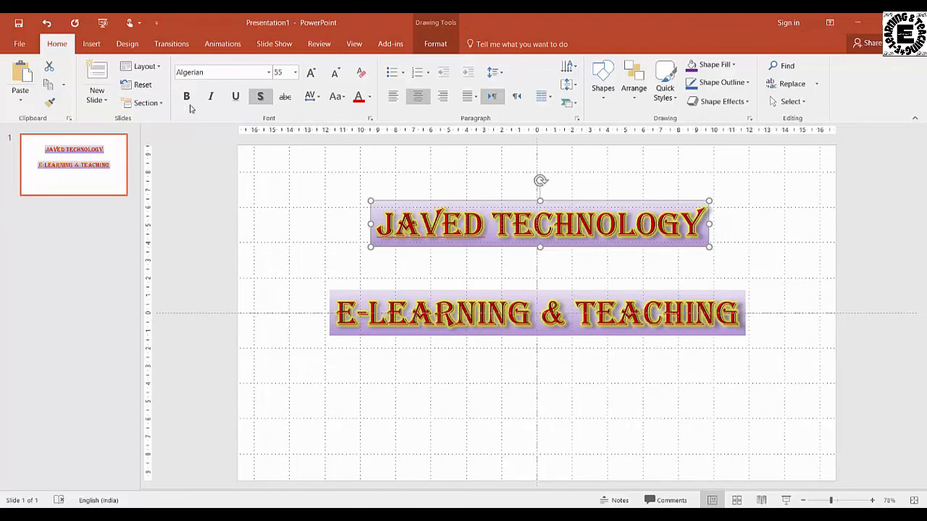
left_click(92, 43)
left_click(541, 93)
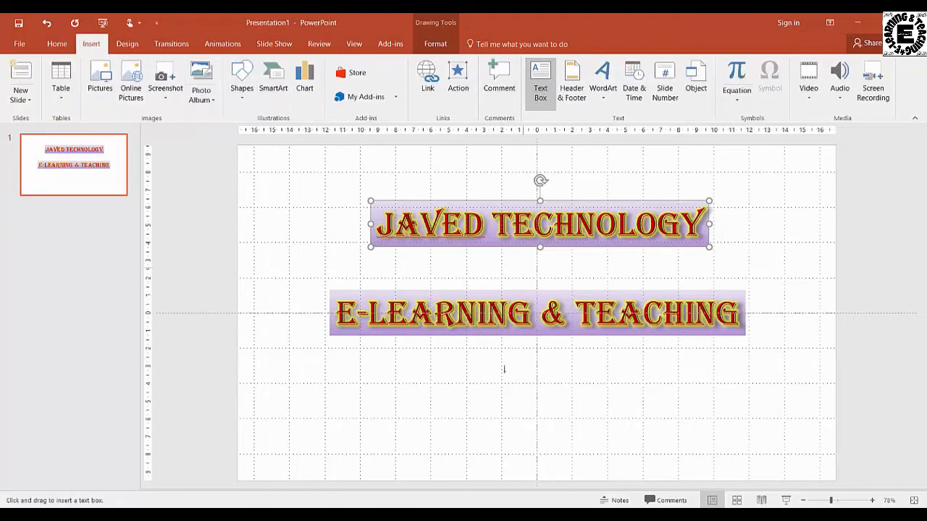
left_click(461, 396)
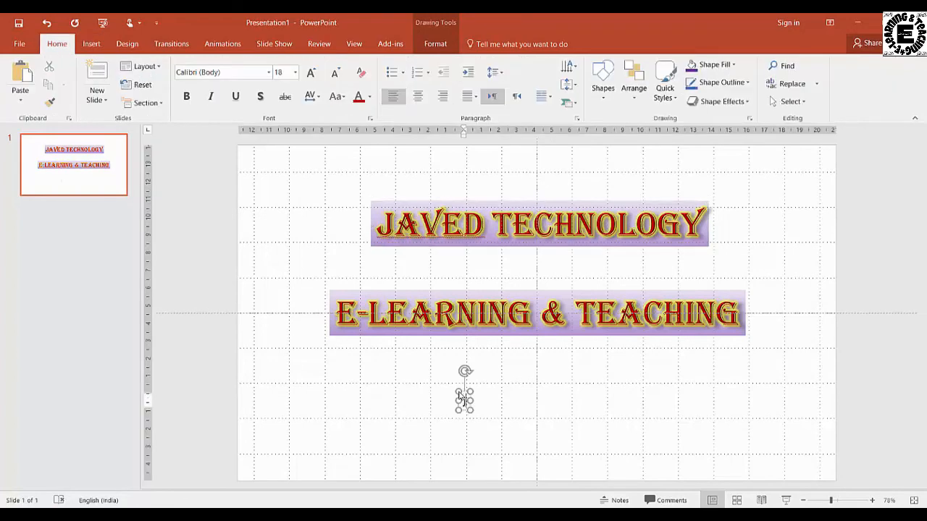
type("javed")
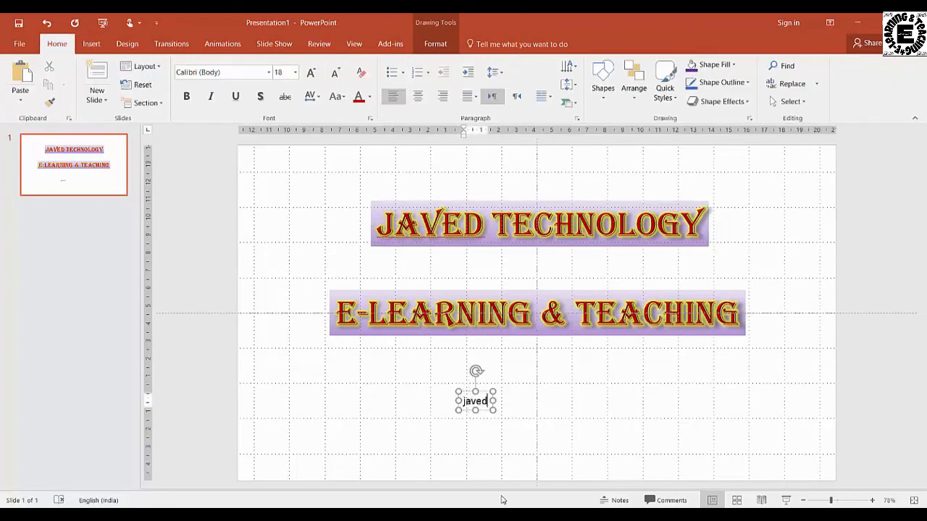
Move the new one-word text box up and to the right so it sits roughly centered beneath "E-learning & Teaching".
left_click(417, 433)
left_click(467, 408)
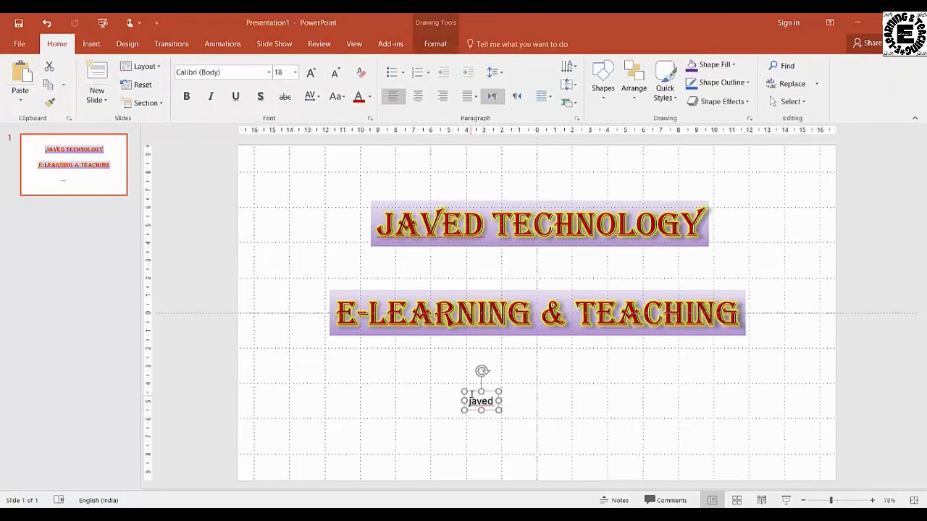
left_click_drag(467, 408, 521, 384)
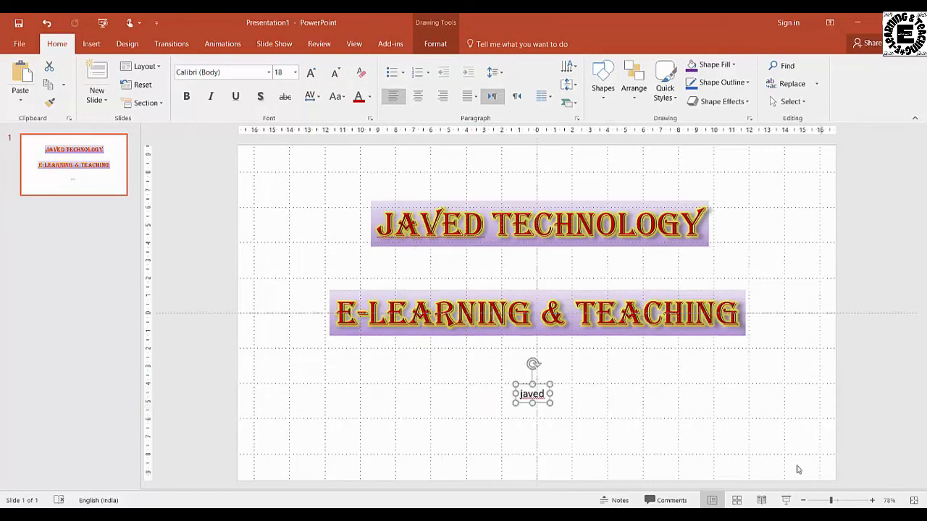
Copy the "E-learning & Teaching" box's formatting onto the one-word text box below it with Format Painter.
left_click(455, 203)
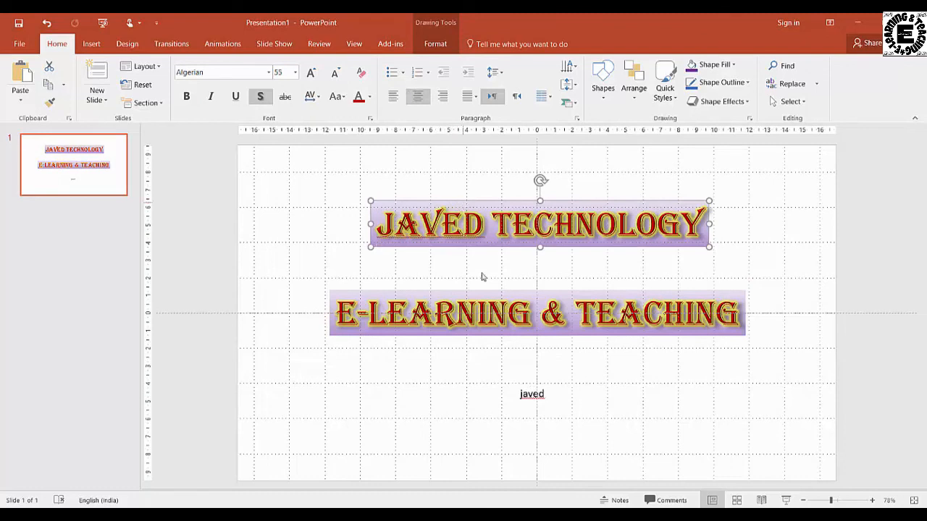
left_click(495, 292)
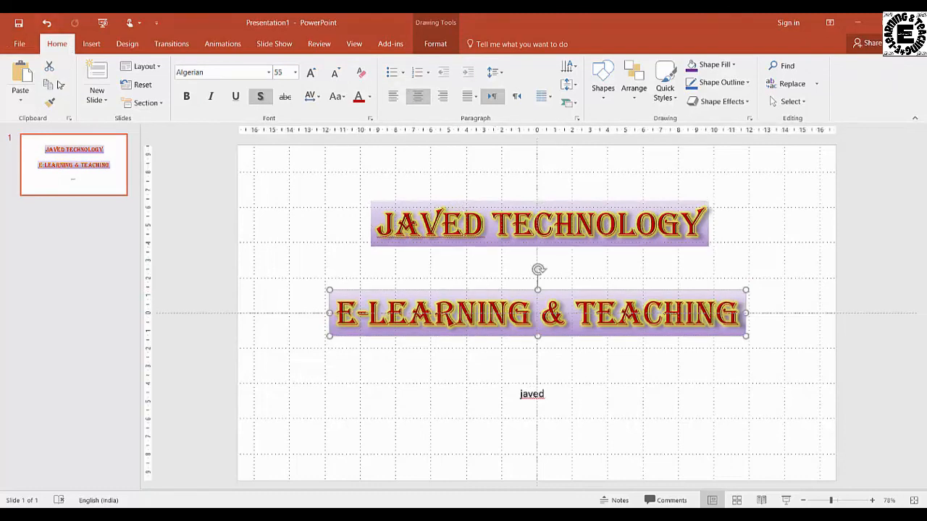
left_click(49, 106)
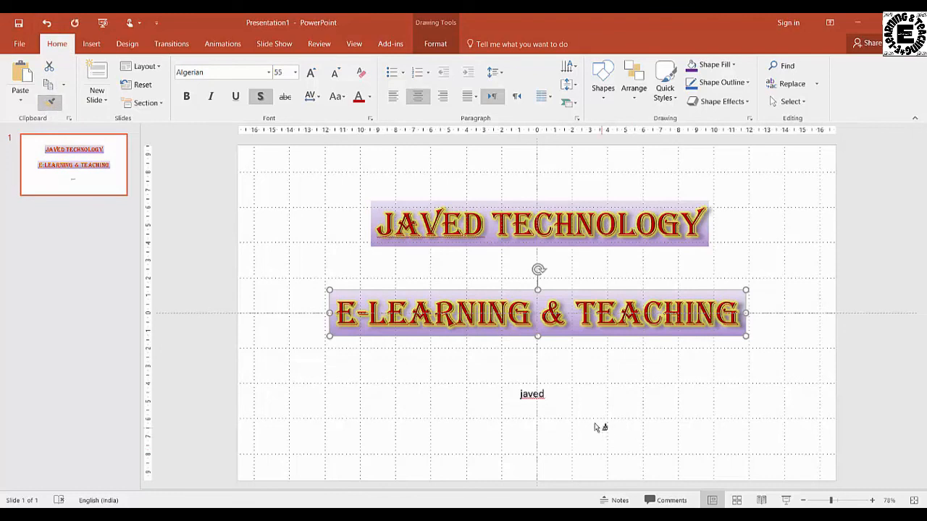
left_click(539, 396)
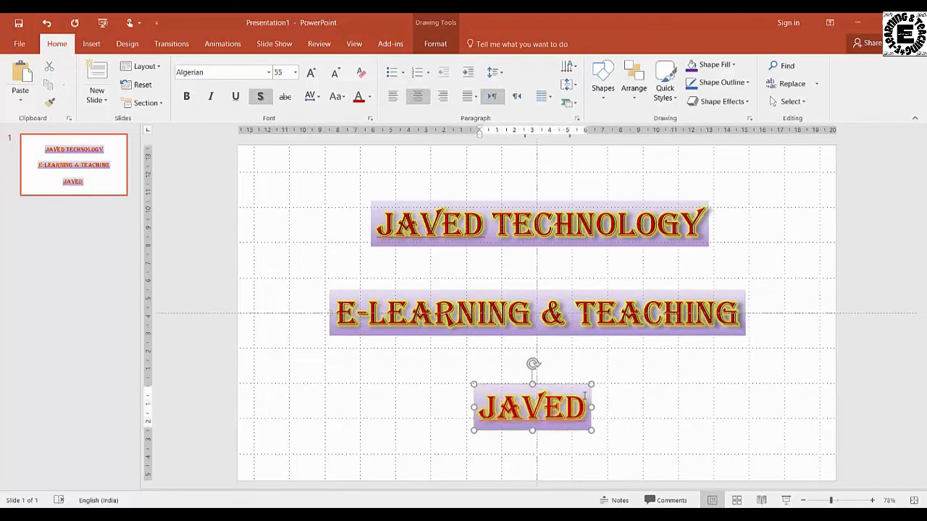
left_click(611, 391)
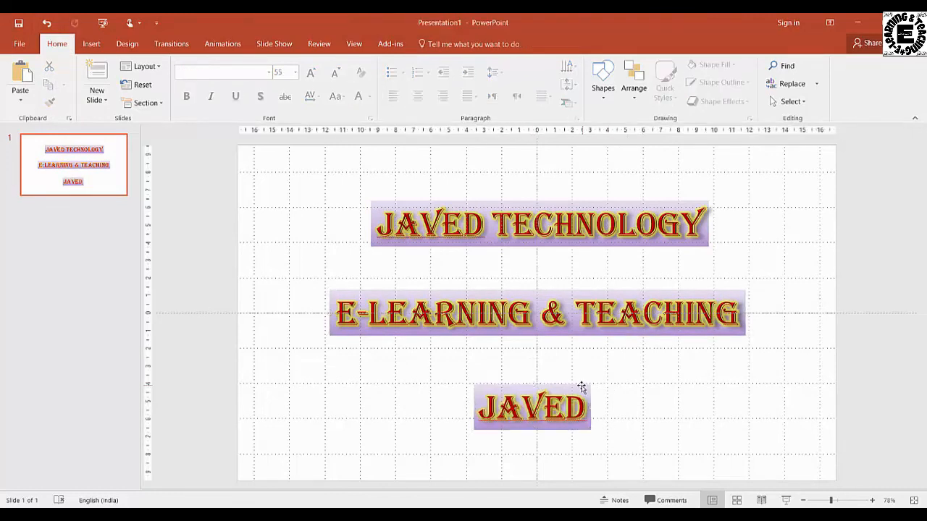
left_click(581, 385)
left_click(623, 390)
left_click(583, 291)
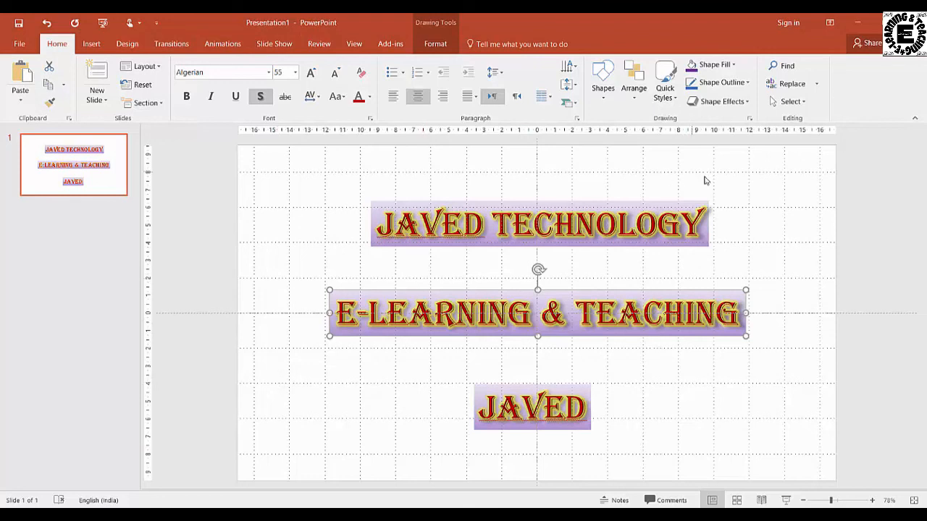
left_click(766, 211)
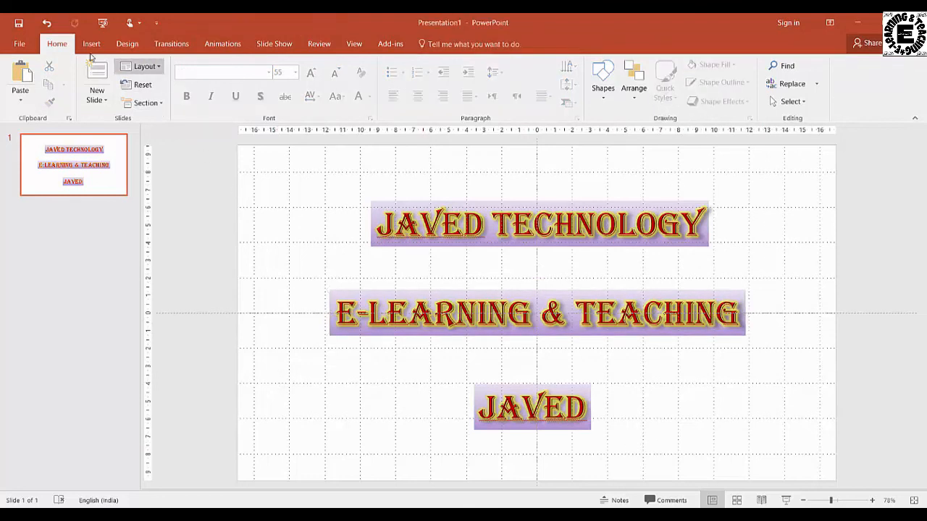